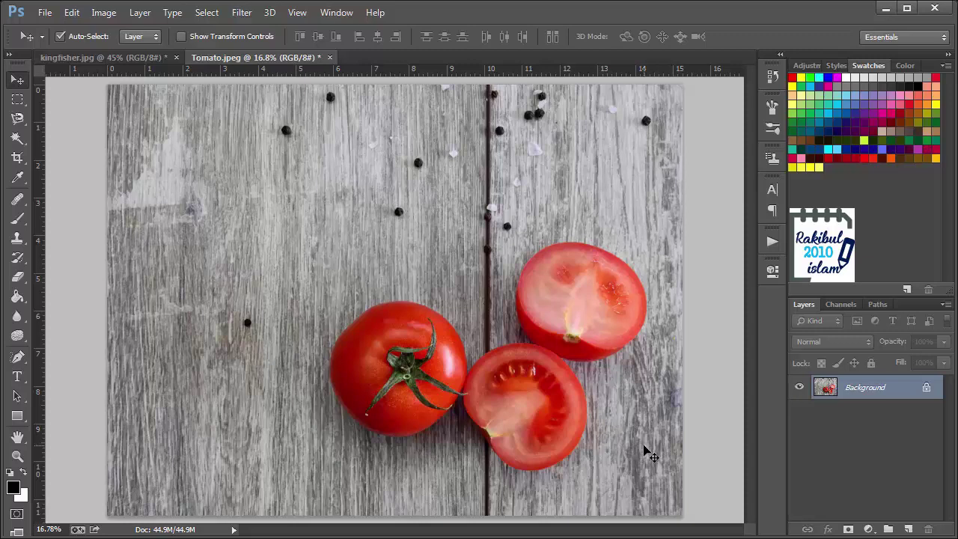
- Choose the Clone Stamp tool and duplicate the Background layer of the tomato photo
click(17, 238)
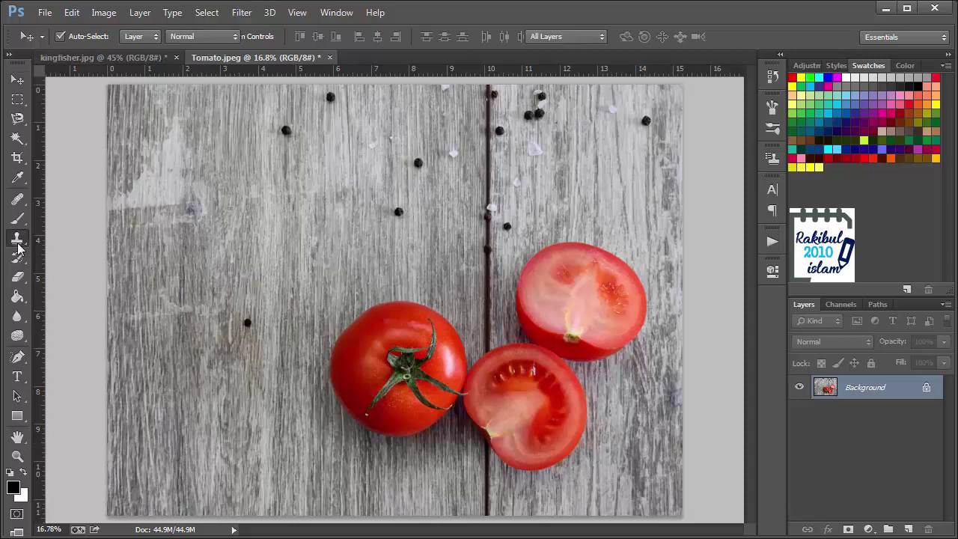
right_click(17, 238)
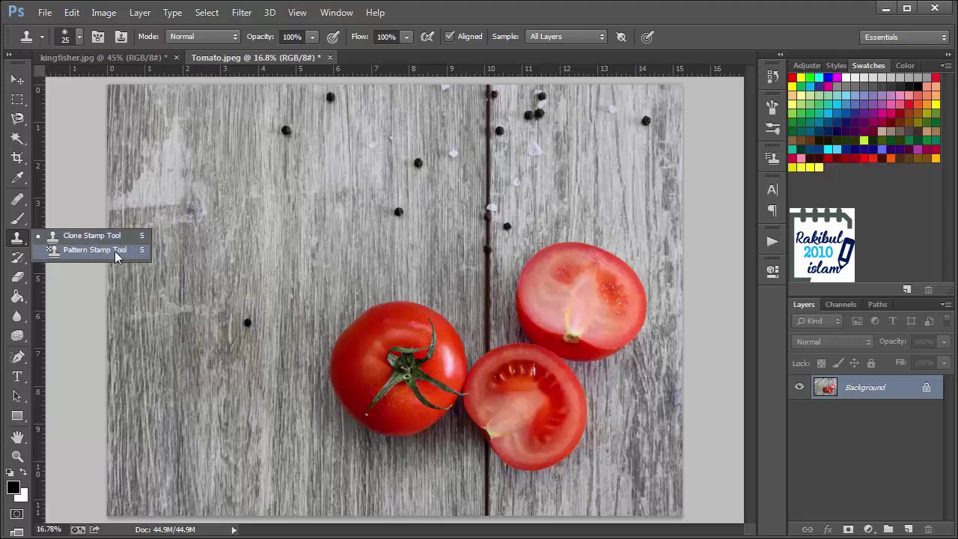
click(102, 238)
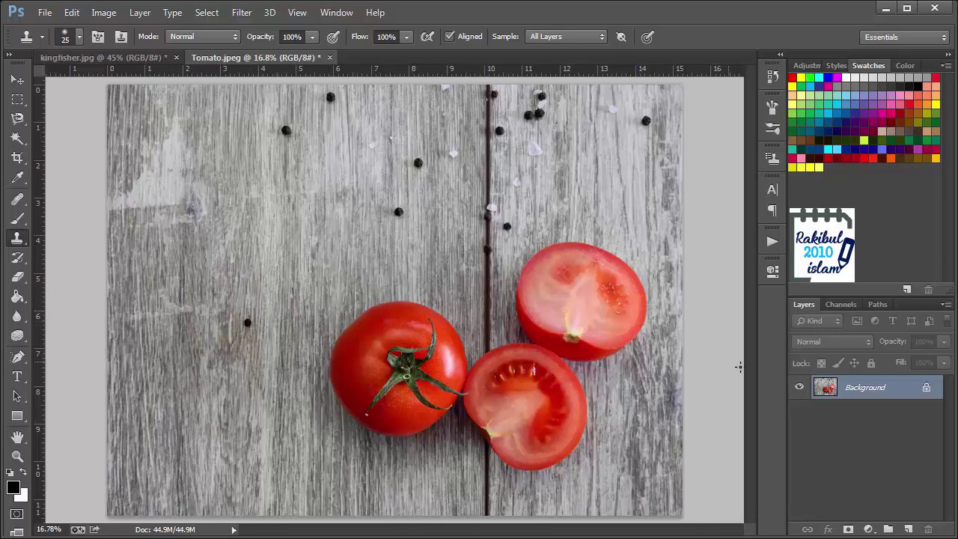
key(ctrl+j)
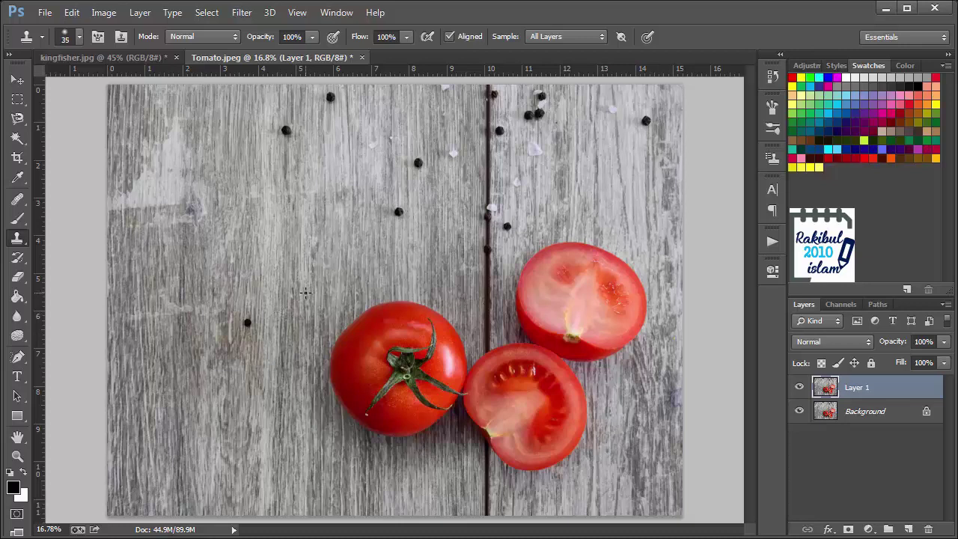
- Enlarge the Clone Stamp brush to size 175 and set it to sample the Current Layer only
key(bracketright)
key(bracketright)
key(bracketright)
key(bracketright)
alt+click(295, 295)
click(553, 38)
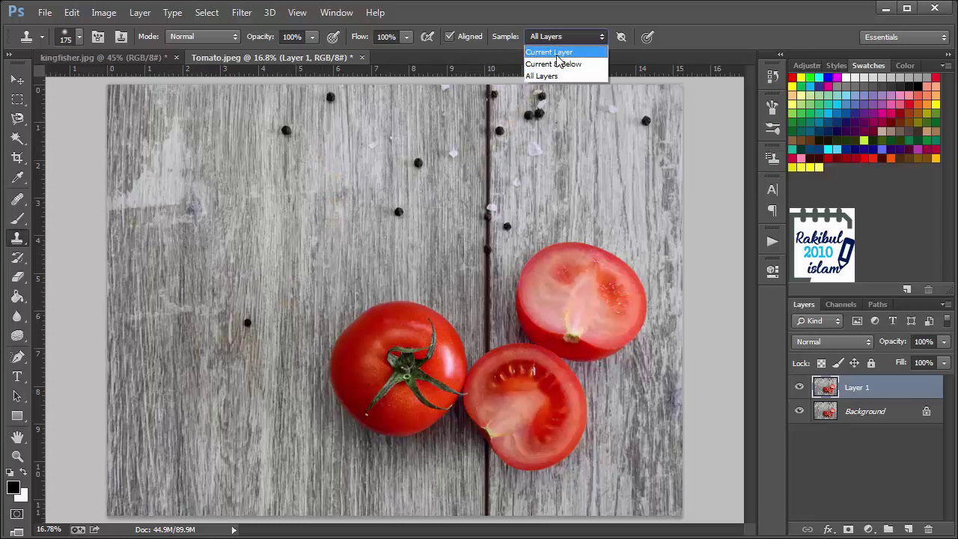
click(553, 53)
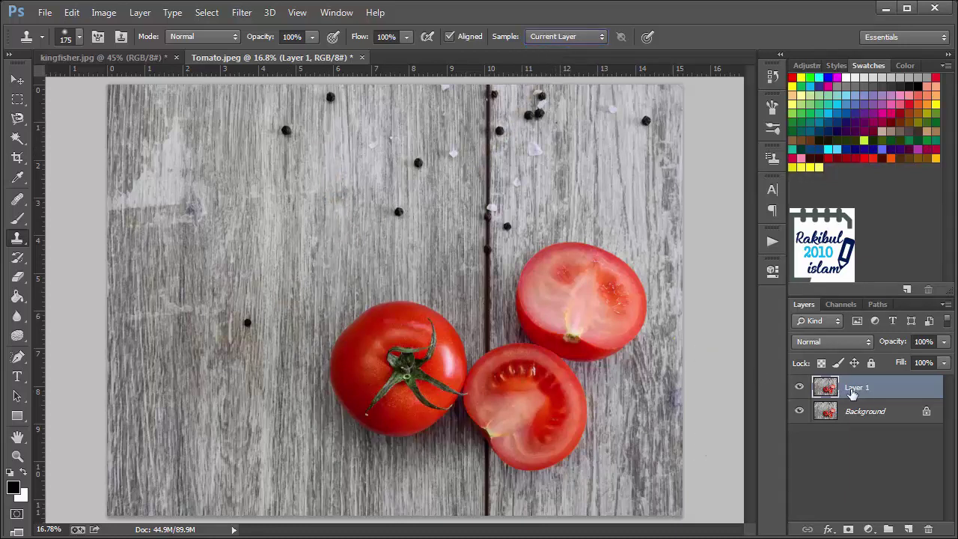
key(alt)
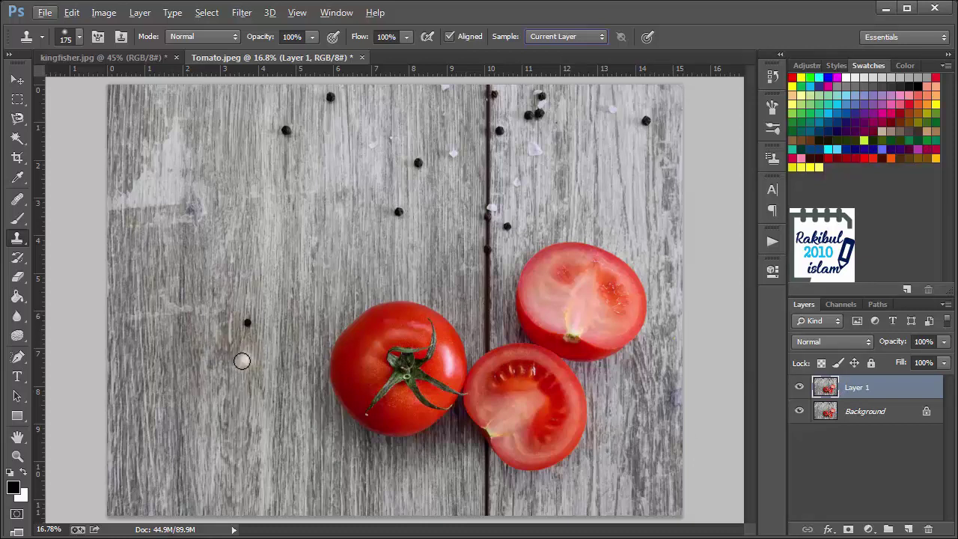
click(248, 323)
key(ctrl+z)
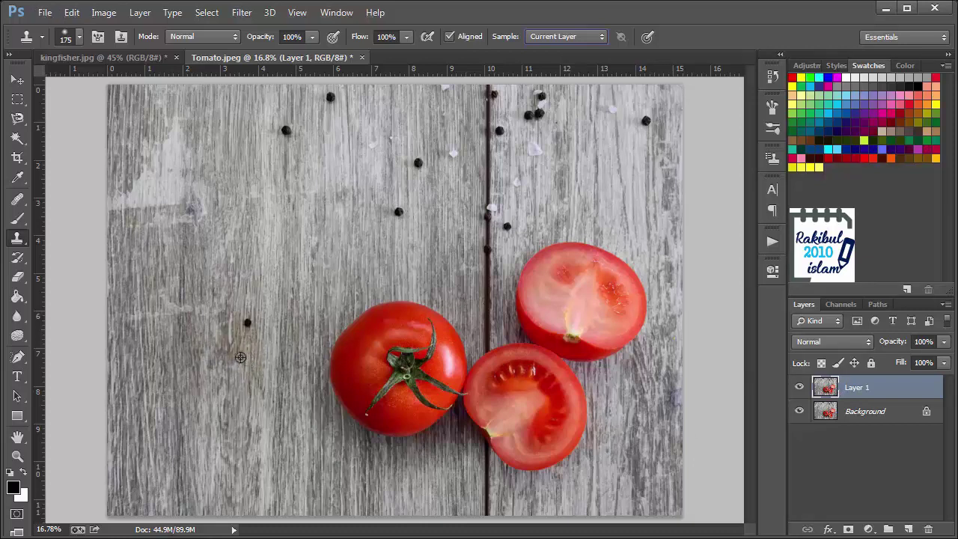
- Remove the peppercorn beside the whole tomato by cloning clean wood grain from directly above it
key(ctrl+plus)
key(ctrl+plus)
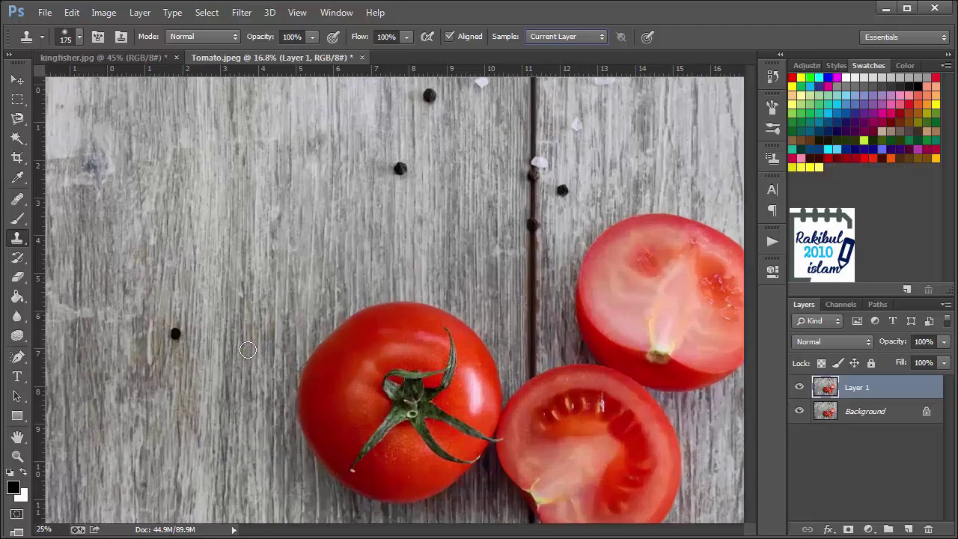
mouse_move(326, 277)
mouse_down()
mouse_move(349, 273)
mouse_move(439, 166)
mouse_up()
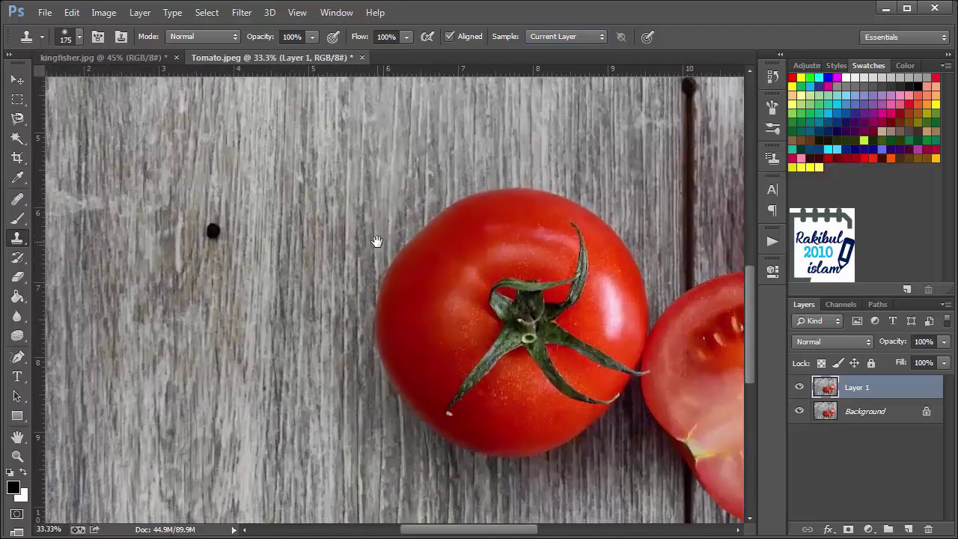
alt+click(214, 114)
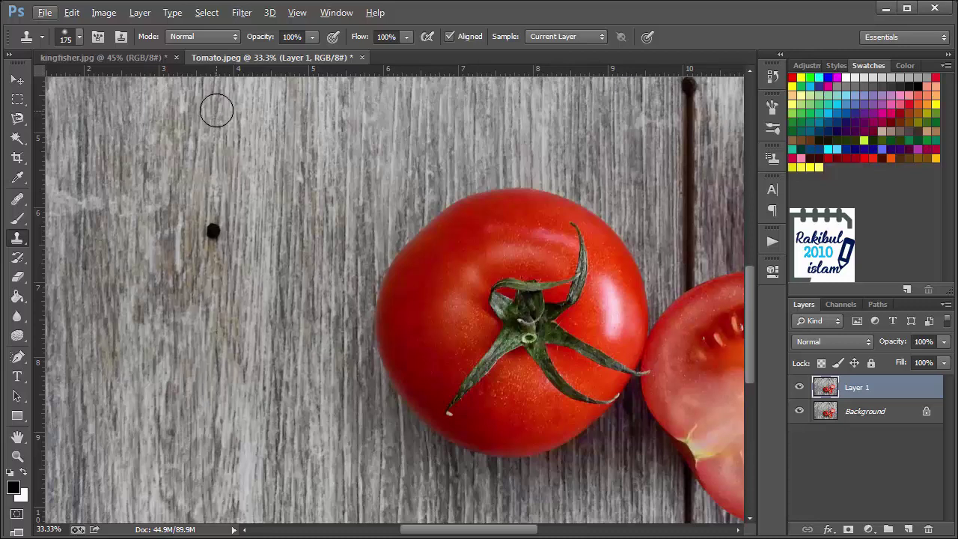
click(213, 230)
key(ctrl+z)
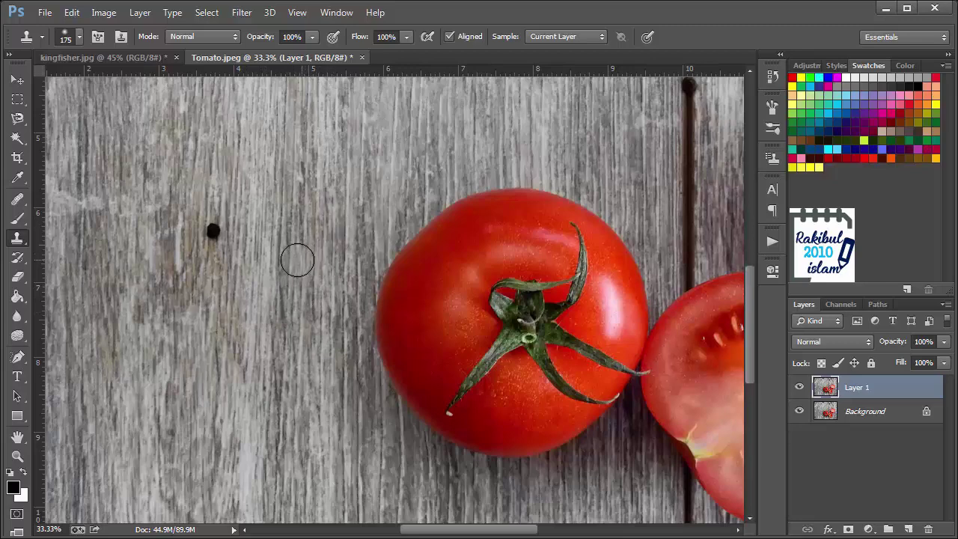
drag(229, 236, 216, 232)
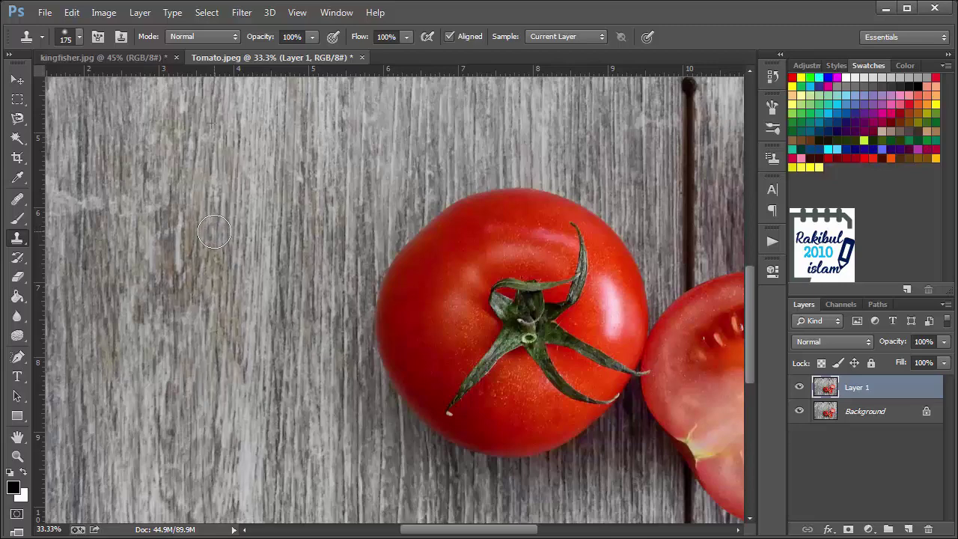
drag(215, 232, 212, 238)
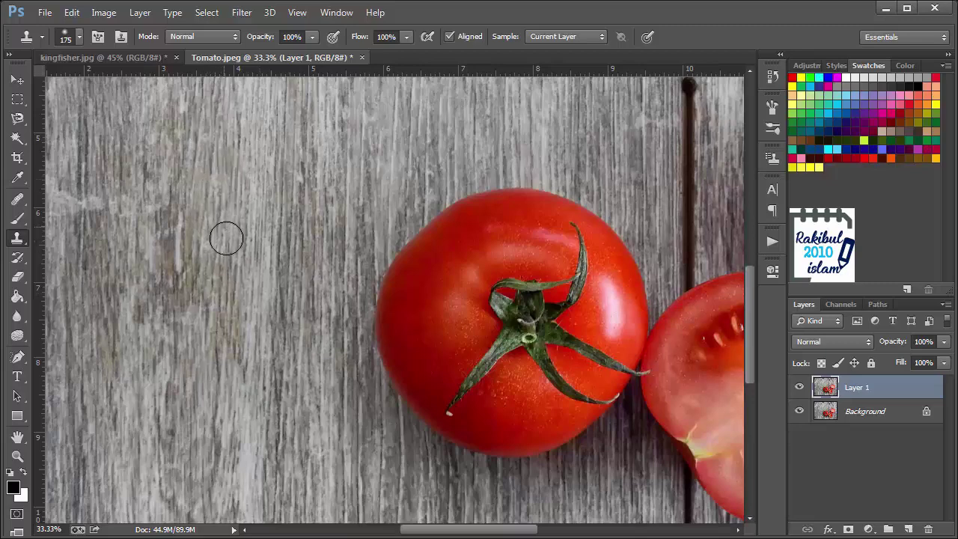
- Sample clean wood just below the nearest peppercorn above the whole tomato and clone it over that peppercorn
alt+scroll(239, 261, down, 2)
alt+scroll(239, 261, down, 3)
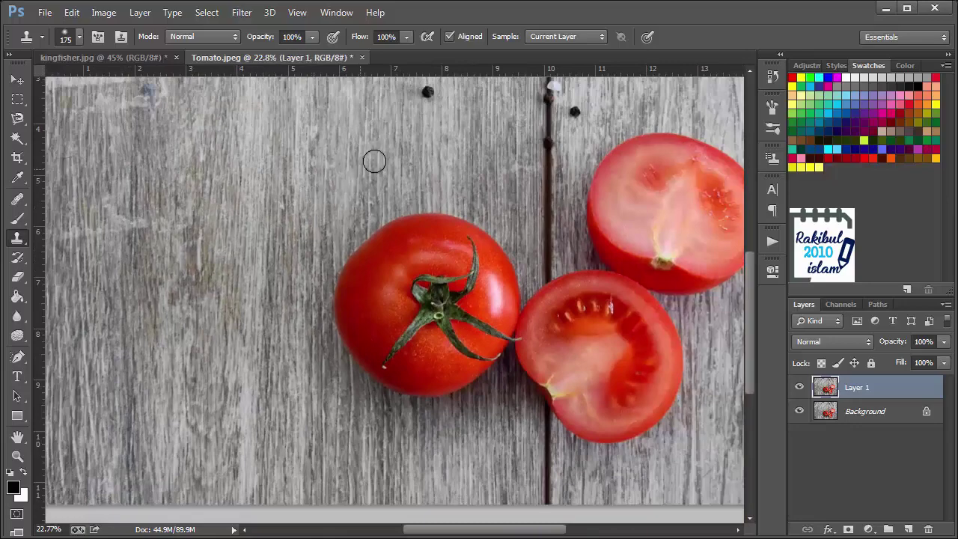
alt+scroll(322, 291, up, 4)
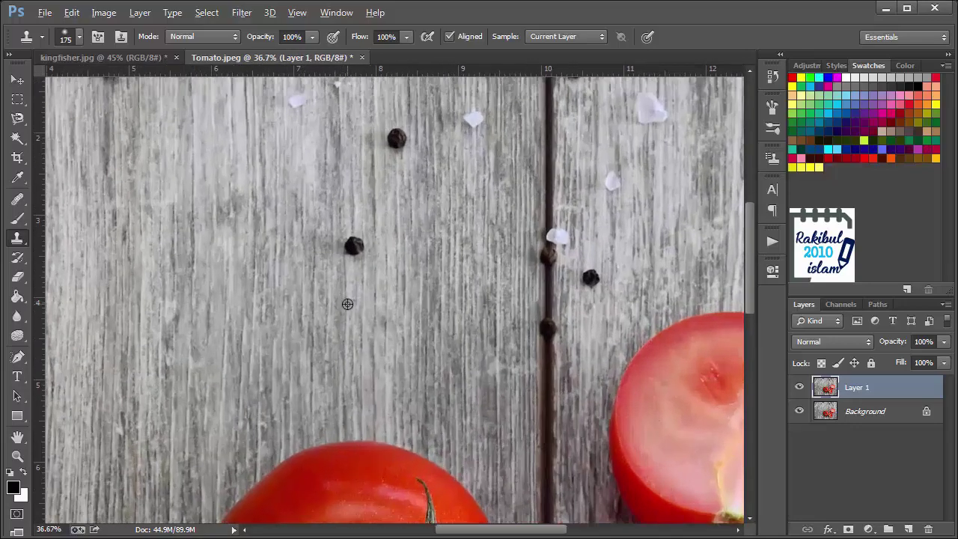
alt+click(355, 306)
mouse_move(348, 289)
mouse_down()
mouse_move(356, 245)
mouse_move(347, 241)
mouse_up()
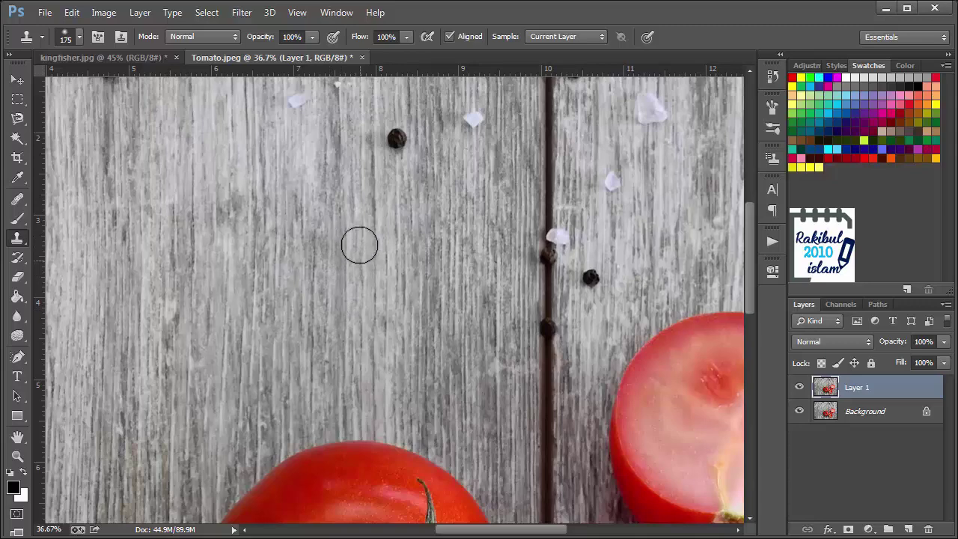
- Clone wood grain over the next peppercorn farther up the plank, near the 2-inch vertical ruler mark
drag(381, 161, 323, 298)
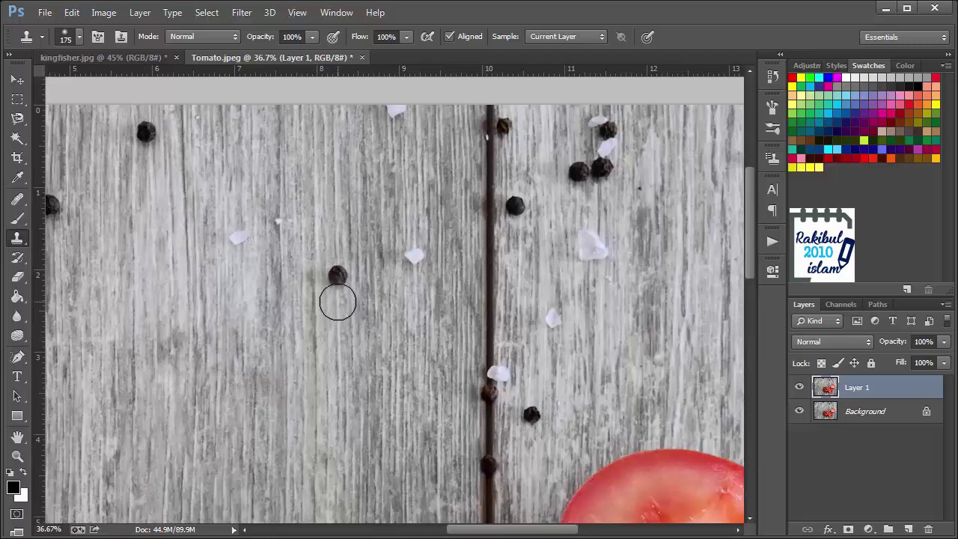
drag(335, 291, 338, 278)
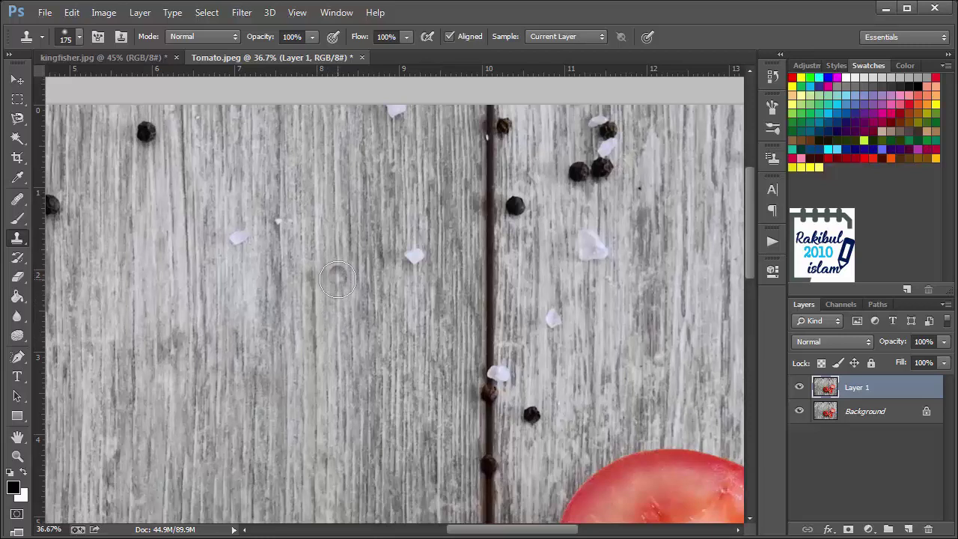
drag(337, 279, 335, 287)
key(ctrl+0)
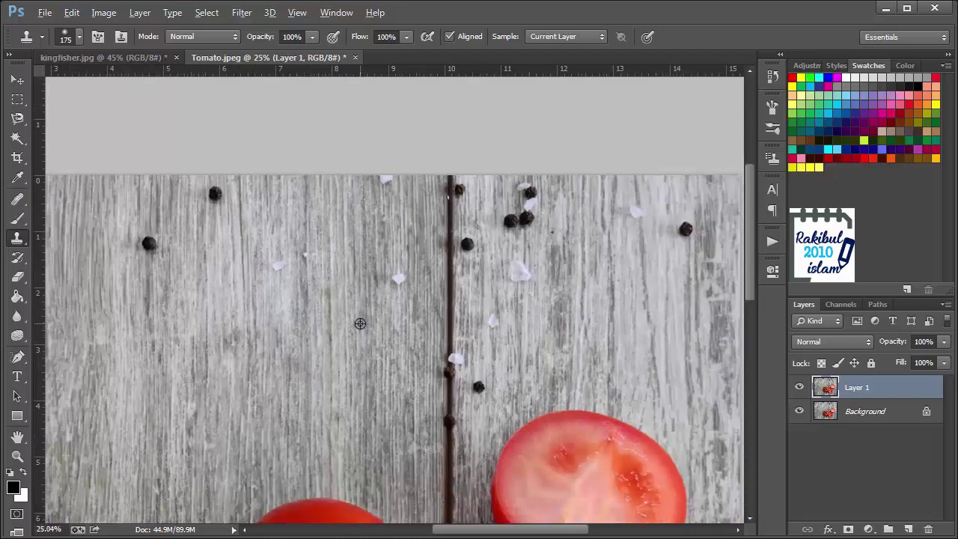
key(alt)
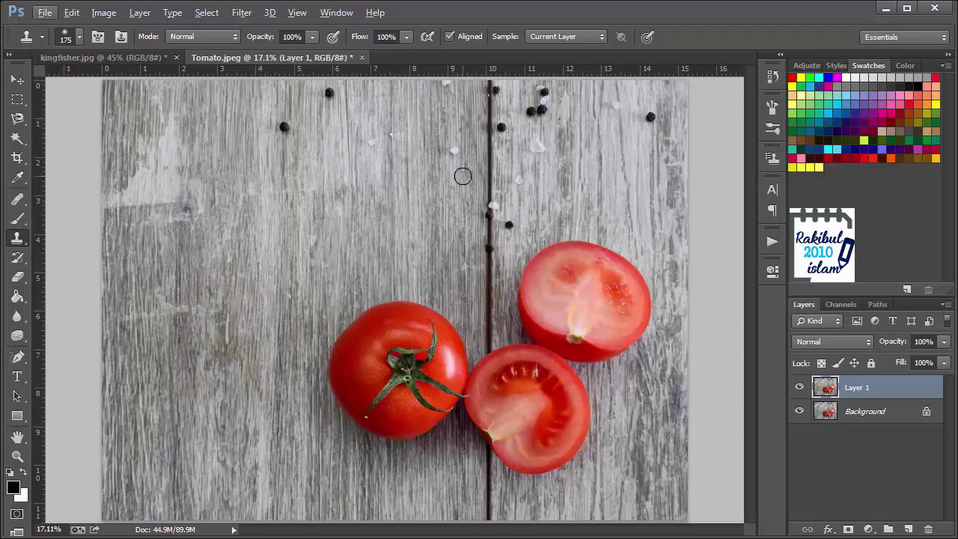
- In kingfisher.jpg, add a blank layer above the Background and set the Clone Stamp to sample All Layers
click(91, 59)
drag(309, 199, 311, 224)
key(ctrl+z)
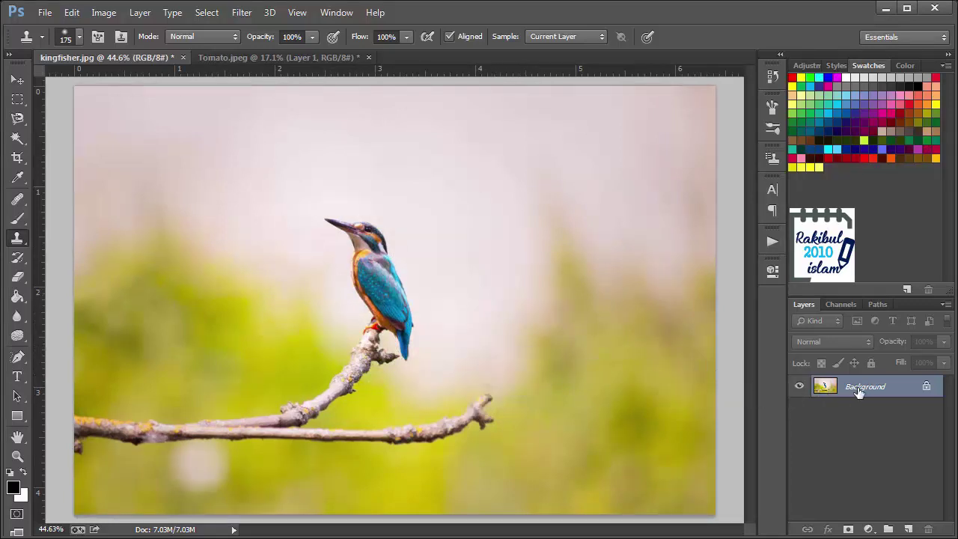
click(908, 529)
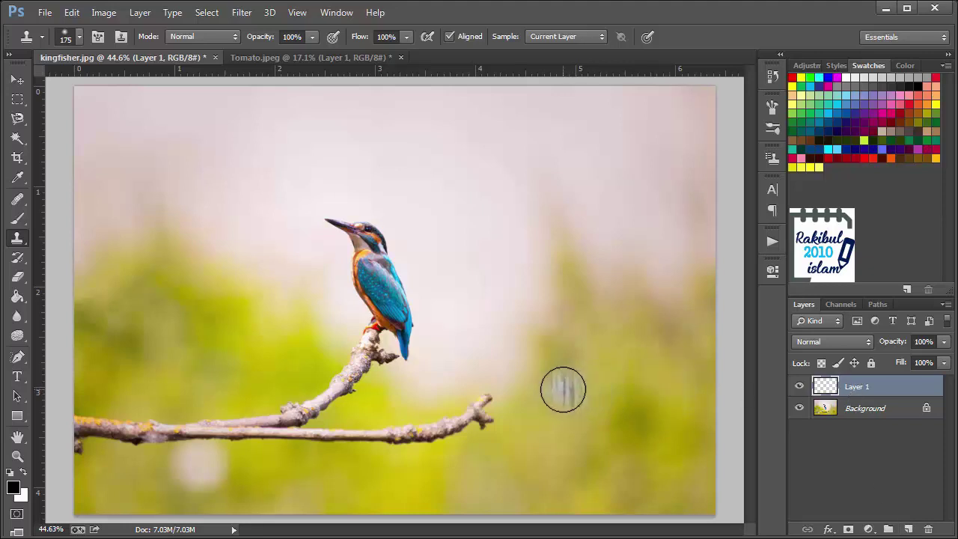
click(558, 37)
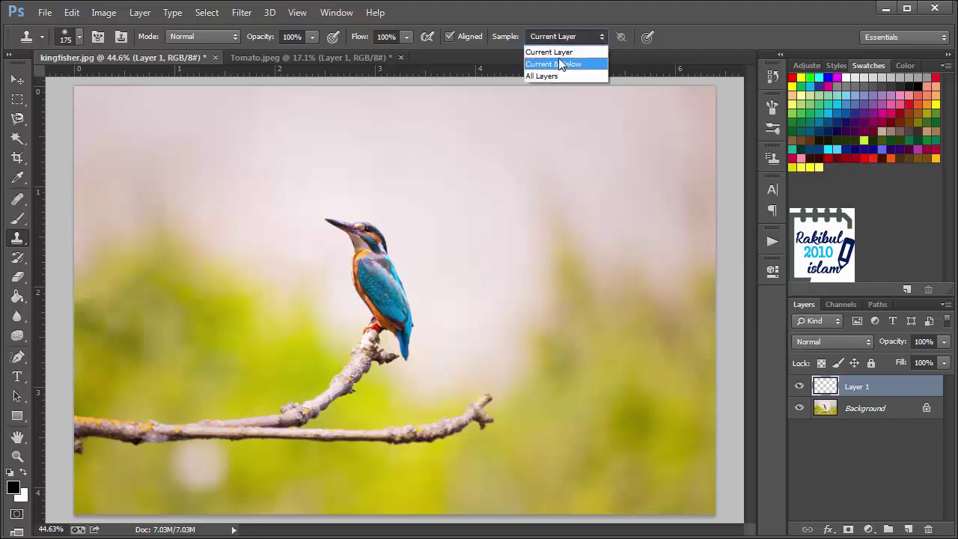
click(541, 72)
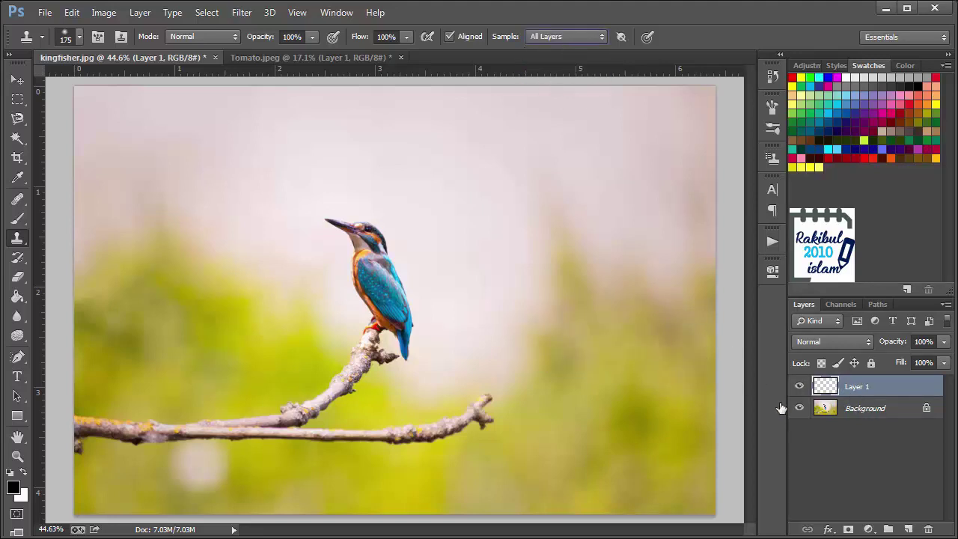
- Sample the kingfisher's feet and clone the bird onto the tip of the lower branch with a size 60 brush
drag(528, 380, 532, 354)
scroll(376, 320, up, 1)
scroll(375, 320, up, 2)
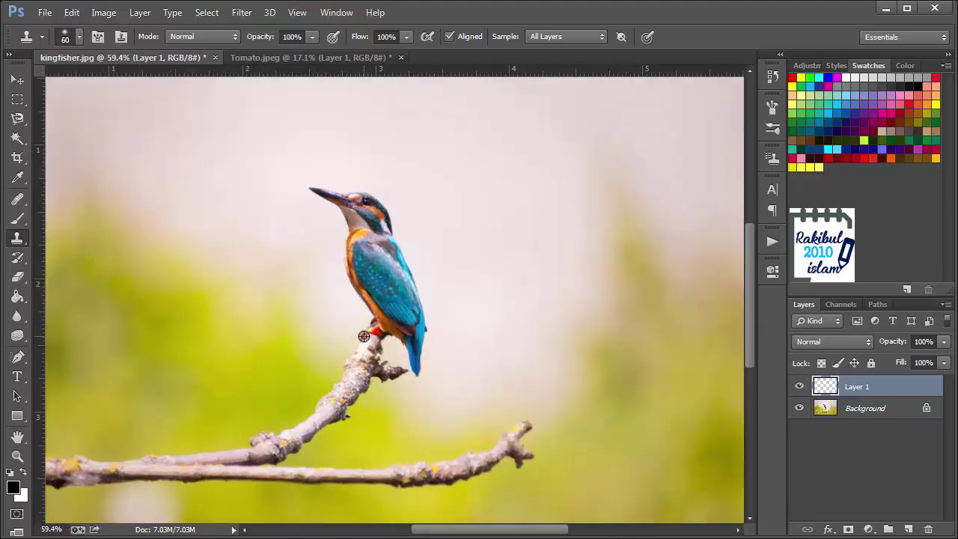
alt+click(363, 336)
mouse_move(517, 424)
mouse_down()
mouse_move(530, 403)
mouse_move(508, 361)
mouse_move(504, 307)
mouse_move(466, 275)
mouse_move(535, 308)
mouse_up()
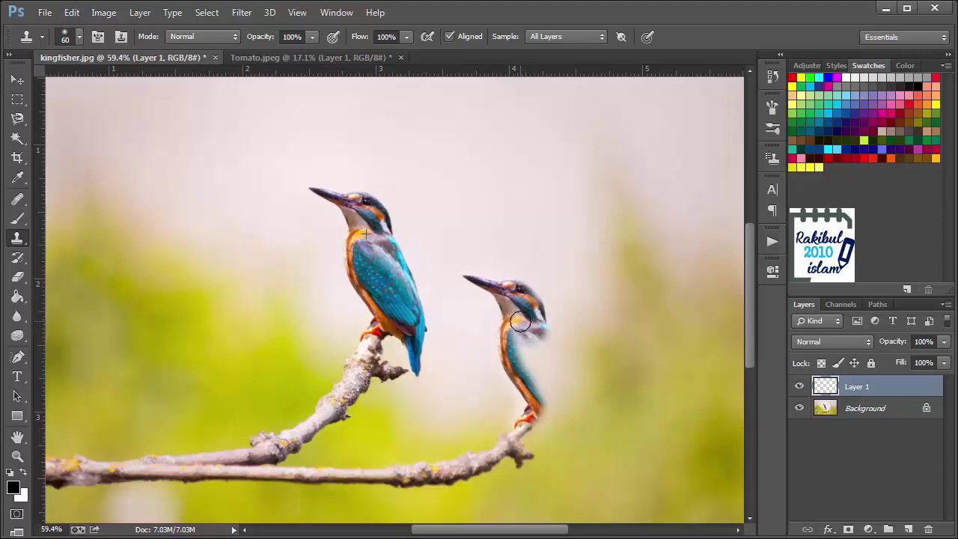
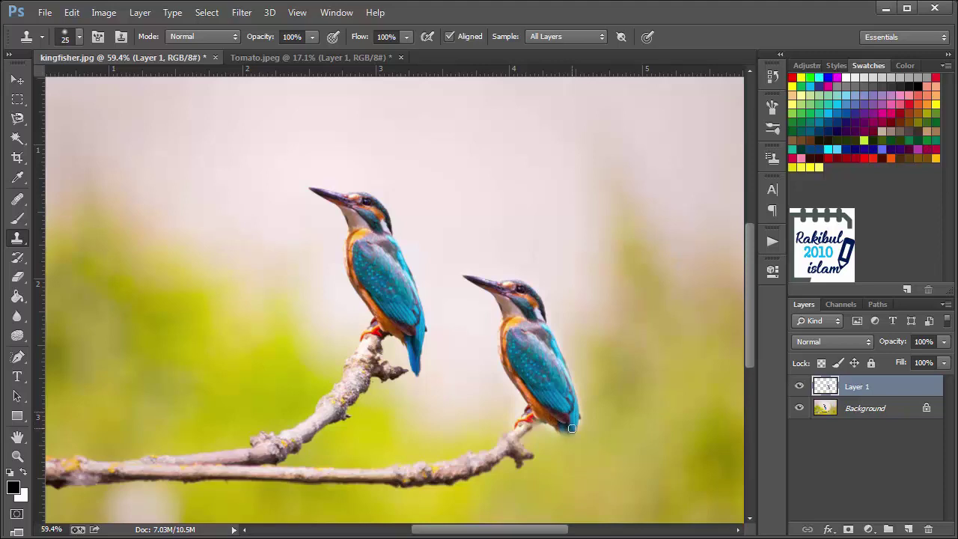
- Clone the rest of the second kingfisher's tail down to its tip with a size 25 brush
scroll(562, 427, up, 3)
scroll(560, 389, up, 2)
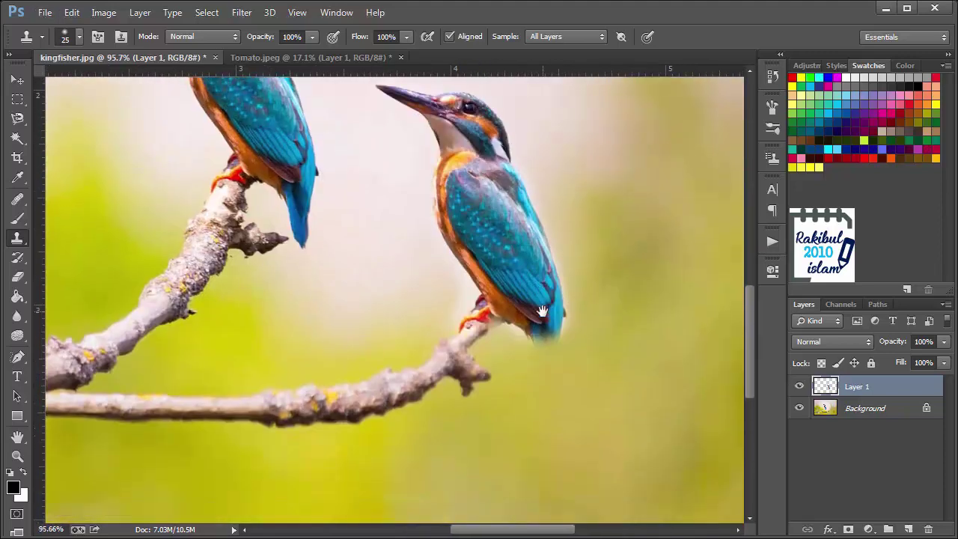
mouse_move(539, 335)
mouse_down()
mouse_move(548, 367)
mouse_move(552, 336)
mouse_up()
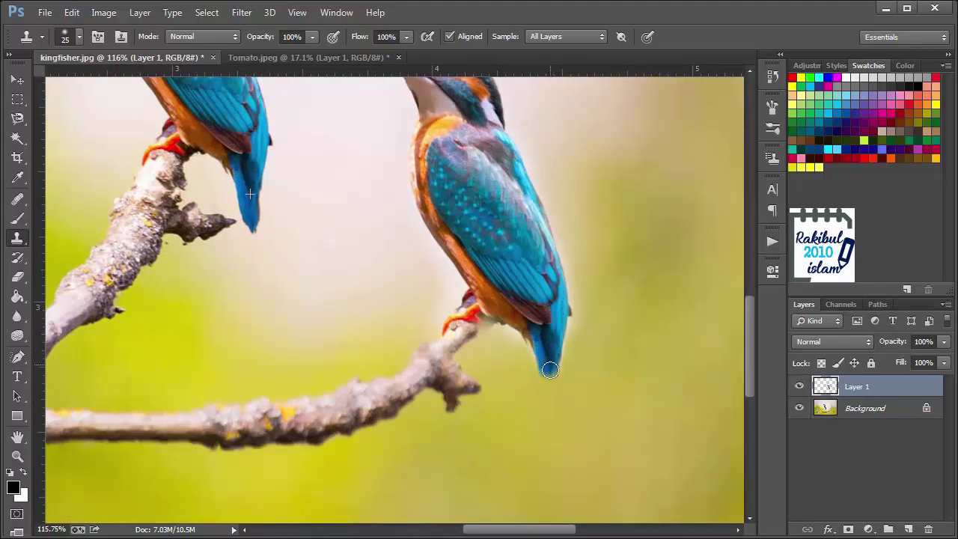
drag(549, 368, 548, 392)
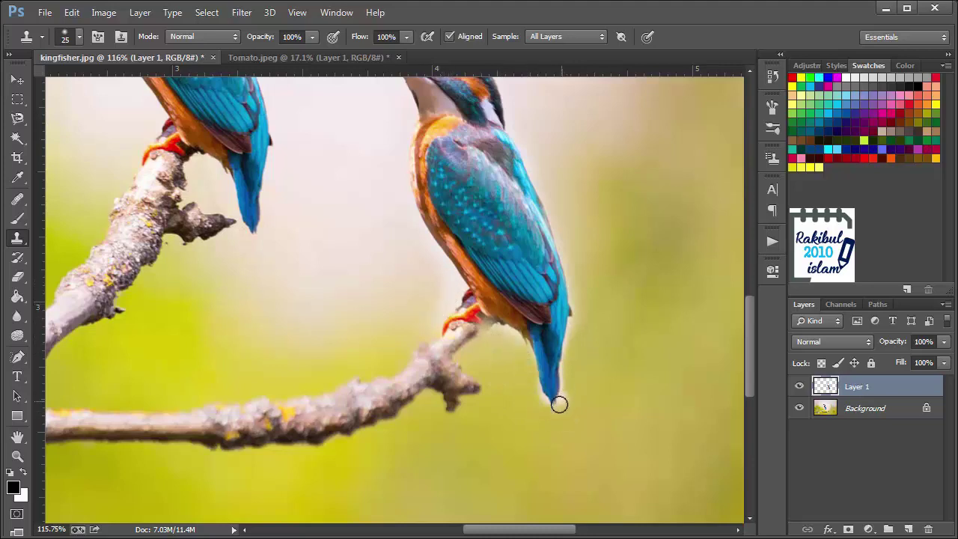
- Clone green background over the pale halo between the second kingfisher's feet and tail with the size 25 brush
scroll(291, 218, down, 2)
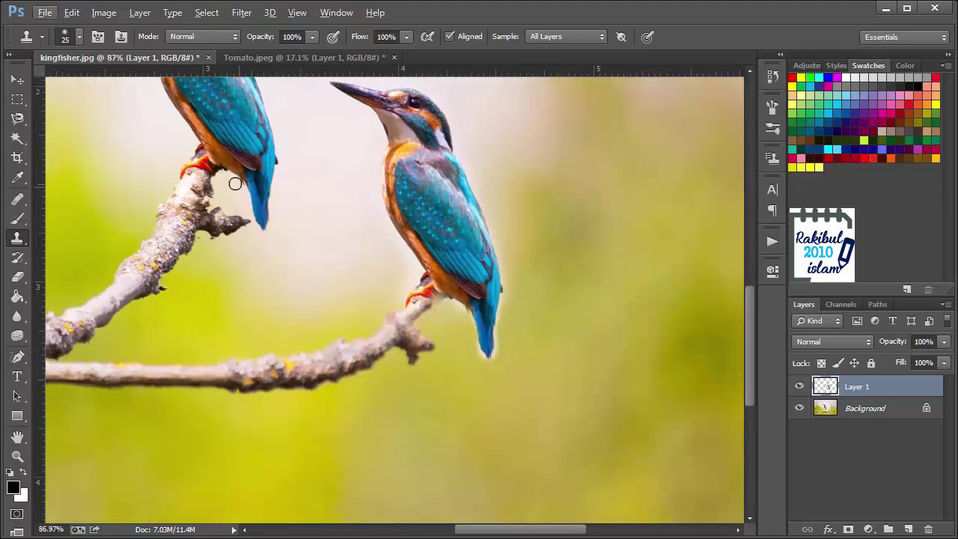
scroll(230, 190, up, 2)
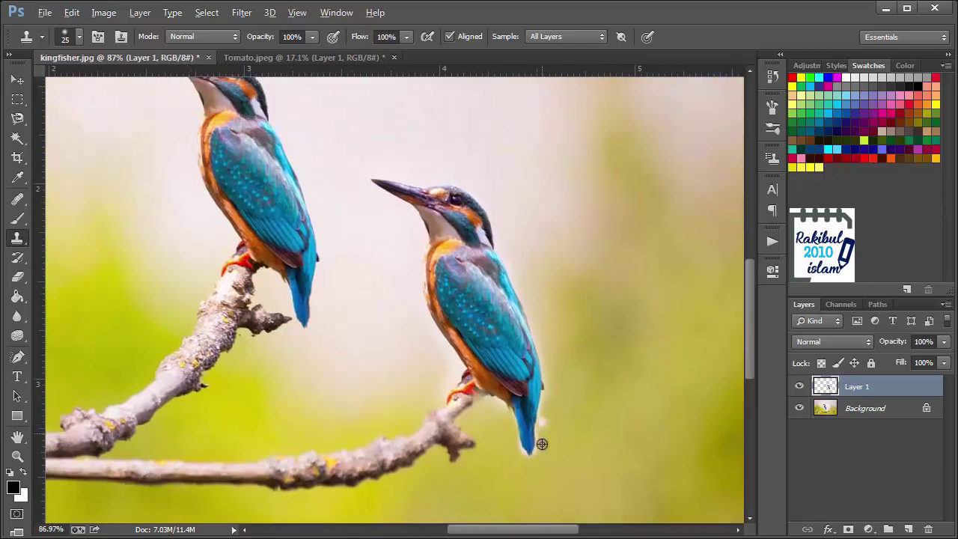
scroll(540, 445, up, 1)
scroll(500, 445, down, 1)
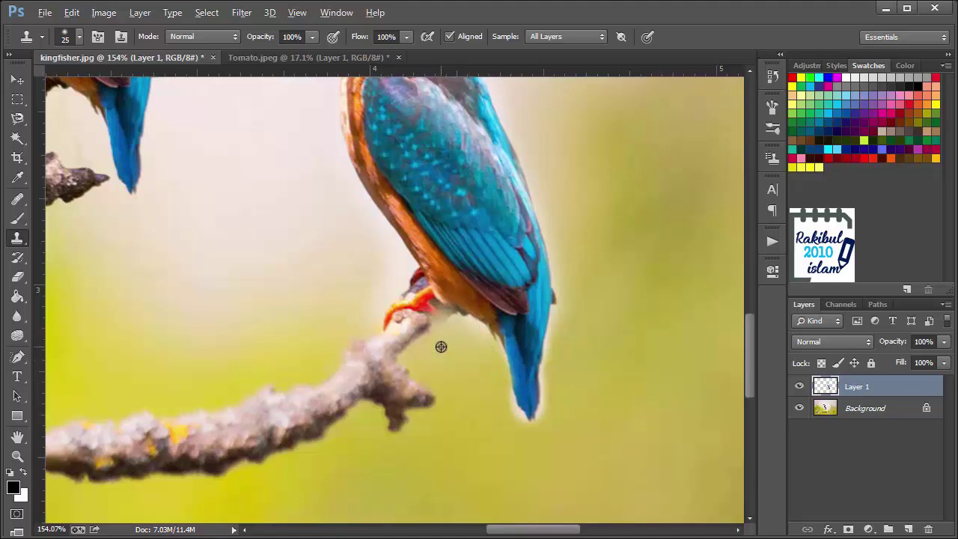
mouse_move(456, 329)
mouse_down()
mouse_move(487, 353)
mouse_move(508, 417)
mouse_move(534, 440)
mouse_up()
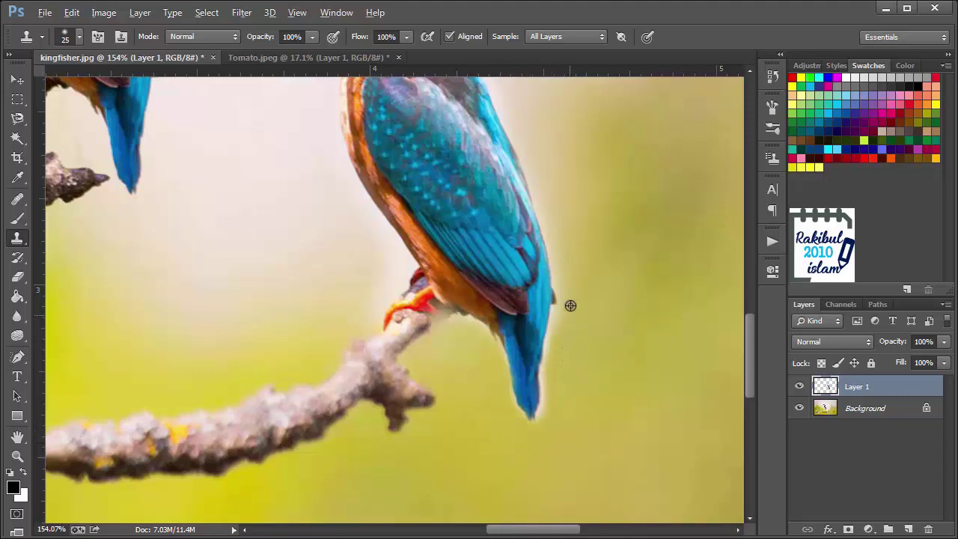
- Resample the nearby background and clone it over the halo along the second kingfisher's outer back edge and below its tail tip
key(alt)
mouse_move(554, 226)
mouse_down()
mouse_move(566, 308)
mouse_move(539, 435)
mouse_move(548, 470)
mouse_up()
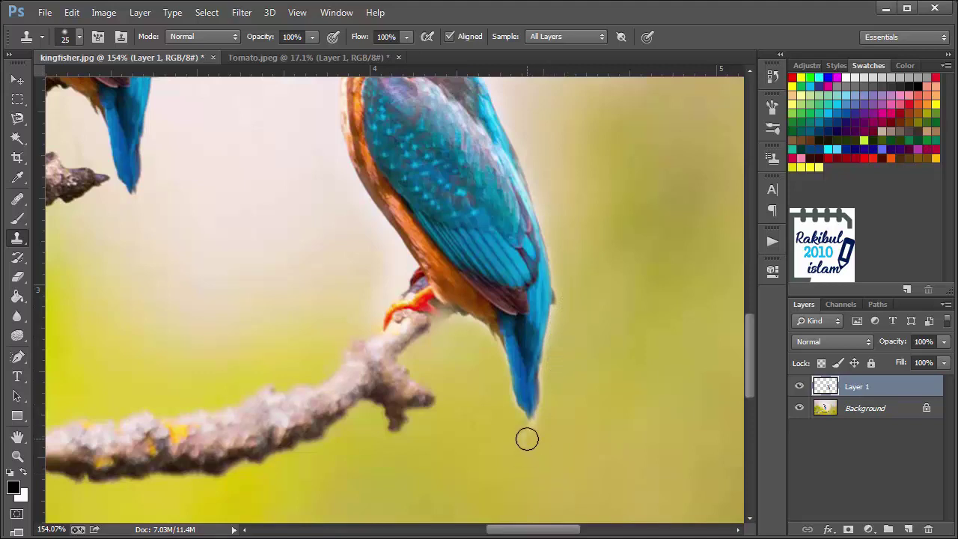
drag(522, 431, 537, 434)
- Clone pale background over the halo beside the second kingfisher's lower belly, just above its feet, with a size 40 brush
scroll(411, 339, down, 2)
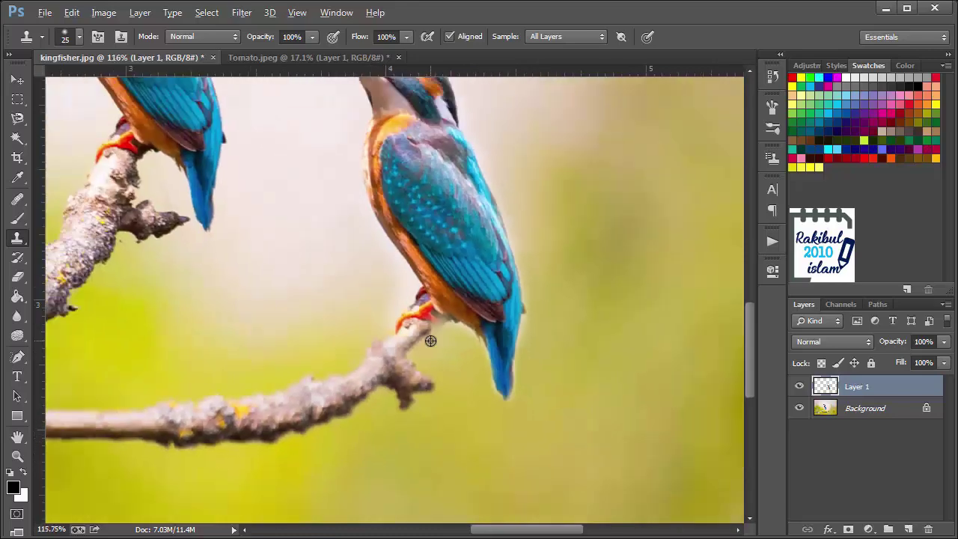
scroll(377, 349, down, 1)
scroll(311, 291, up, 3)
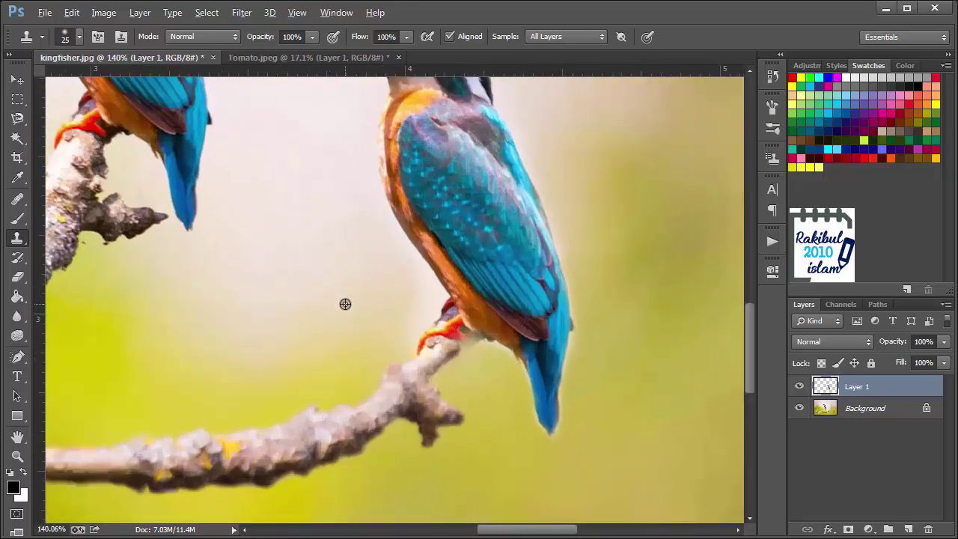
scroll(424, 305, down, 2)
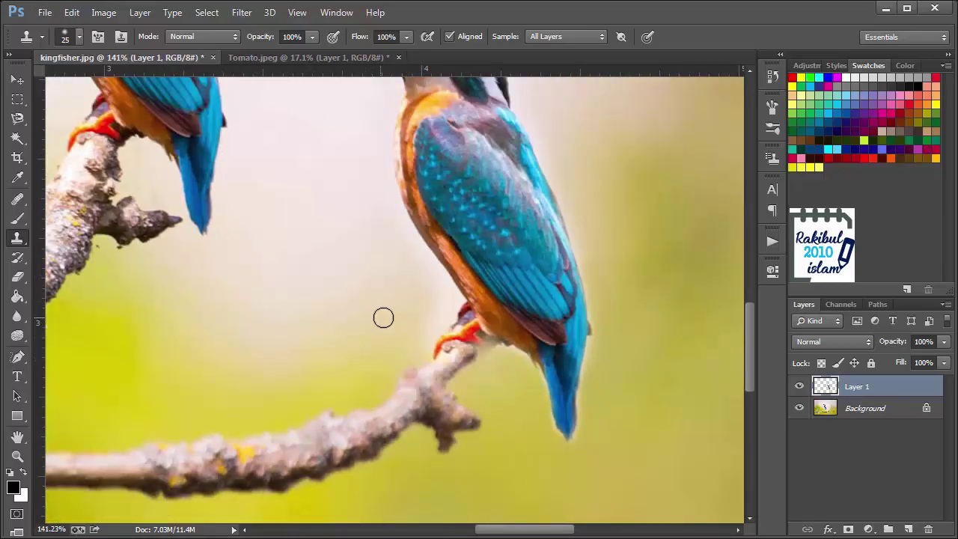
scroll(383, 318, down, 1)
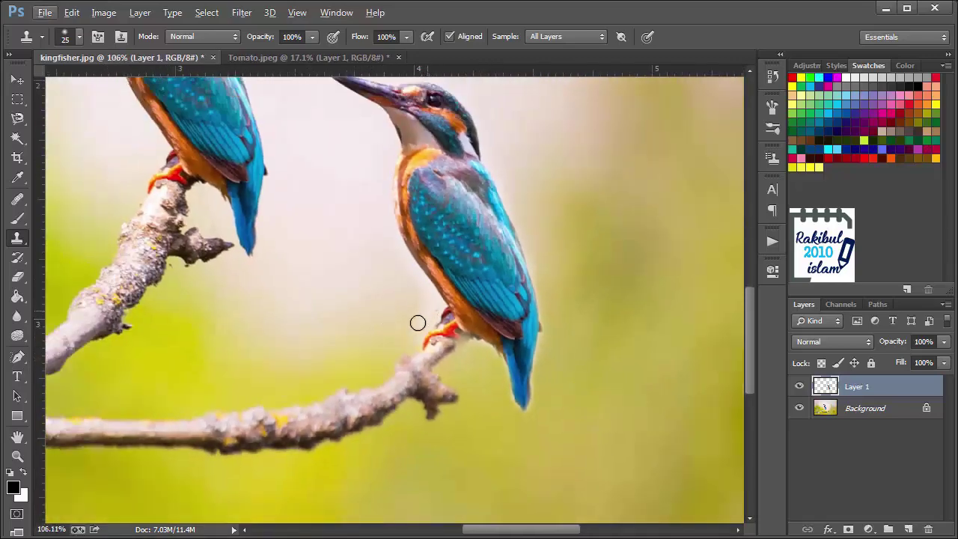
scroll(390, 322, up, 1)
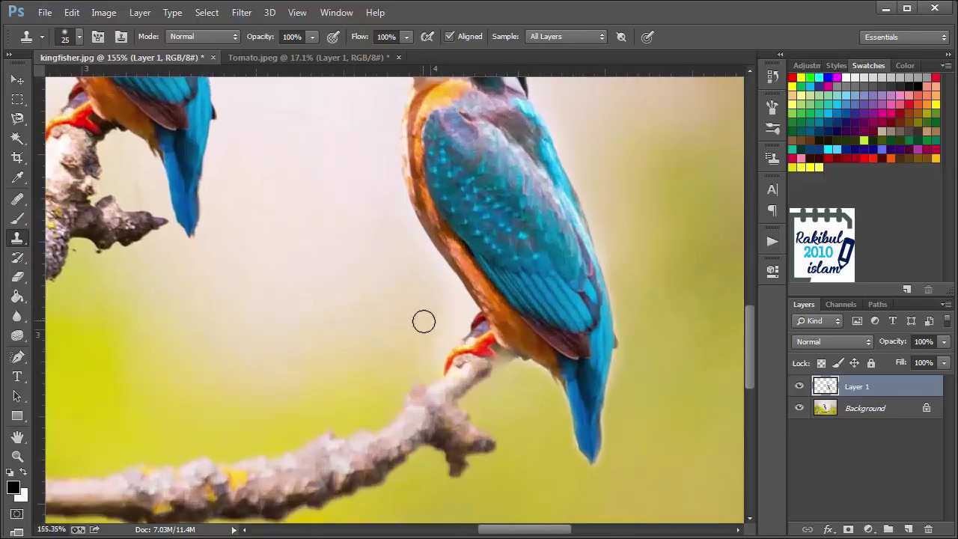
key(bracketright)
key(bracketright)
key(bracketright)
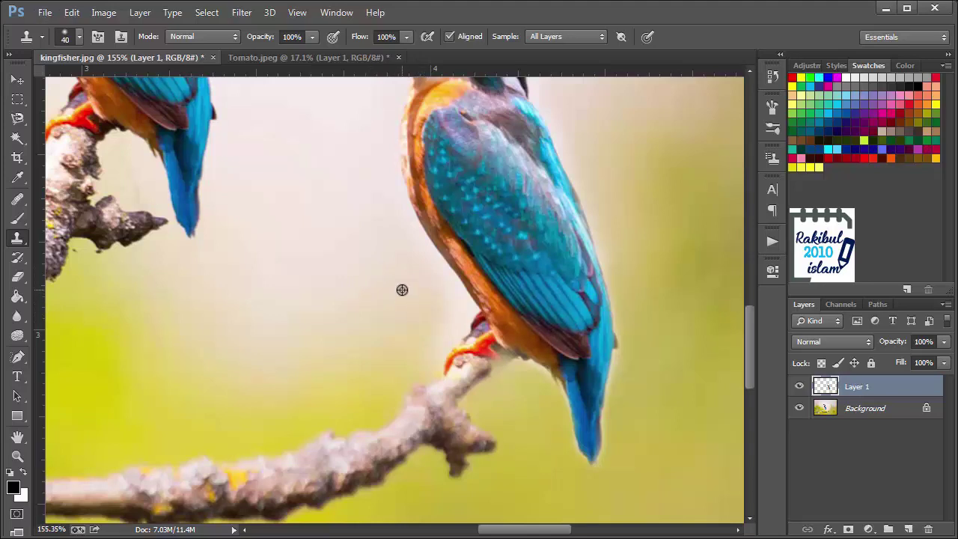
mouse_move(440, 312)
mouse_down()
mouse_move(449, 315)
mouse_move(426, 355)
mouse_move(447, 312)
mouse_up()
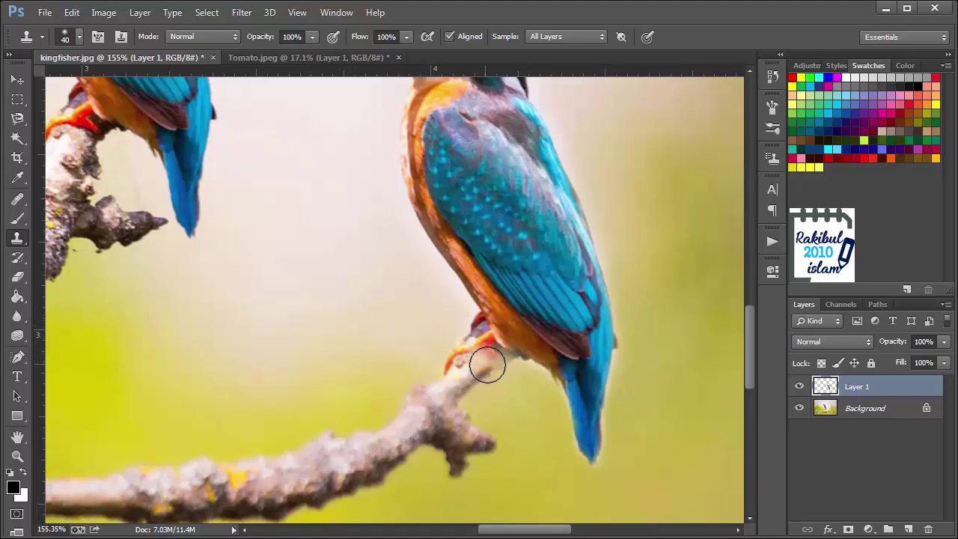
- Reduce the Clone Stamp brush size to 20
scroll(545, 411, down, 1)
scroll(546, 411, up, 1)
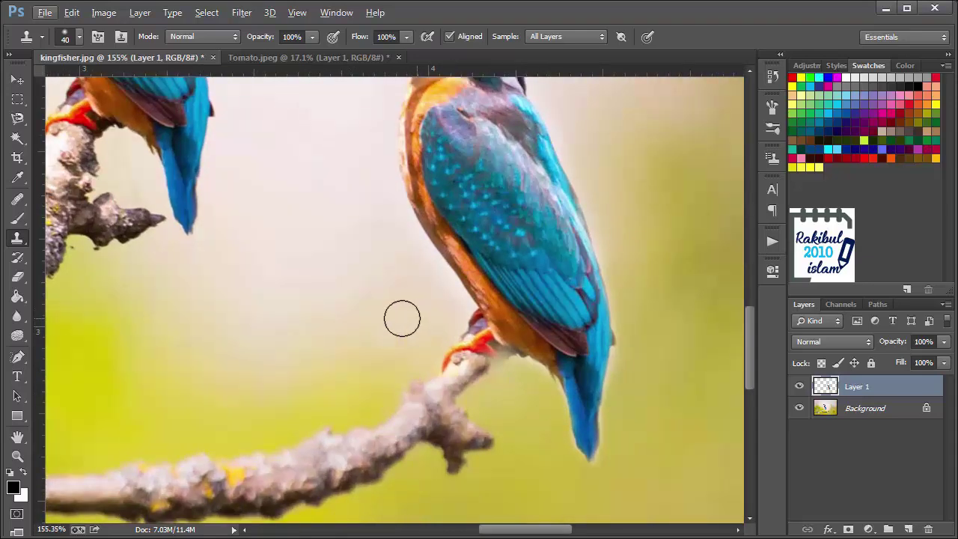
key(bracketleft)
key(bracketleft)
scroll(495, 401, down, 1)
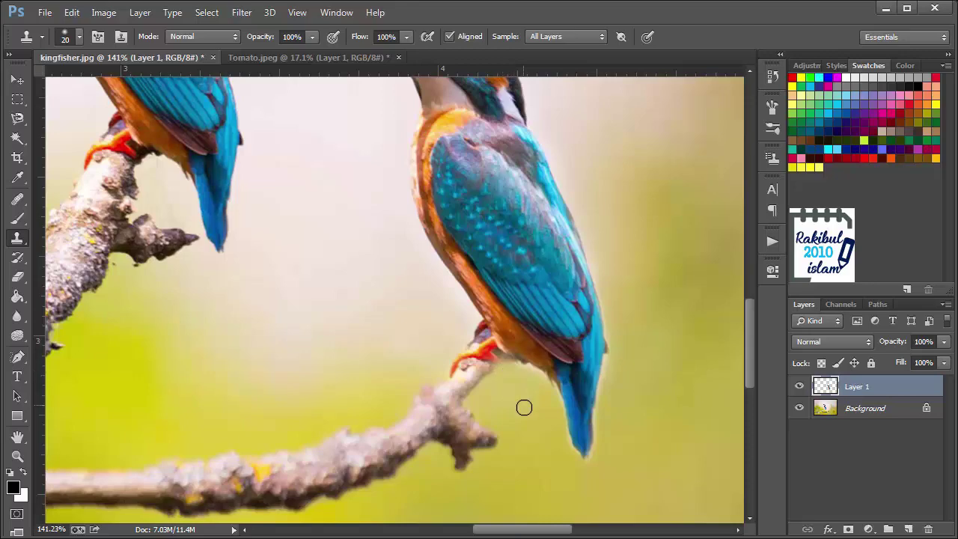
- Check the whole image with Layer 1 hidden and shown to compare it with and without the cloned kingfisher
scroll(523, 407, down, 1)
scroll(525, 406, down, 8)
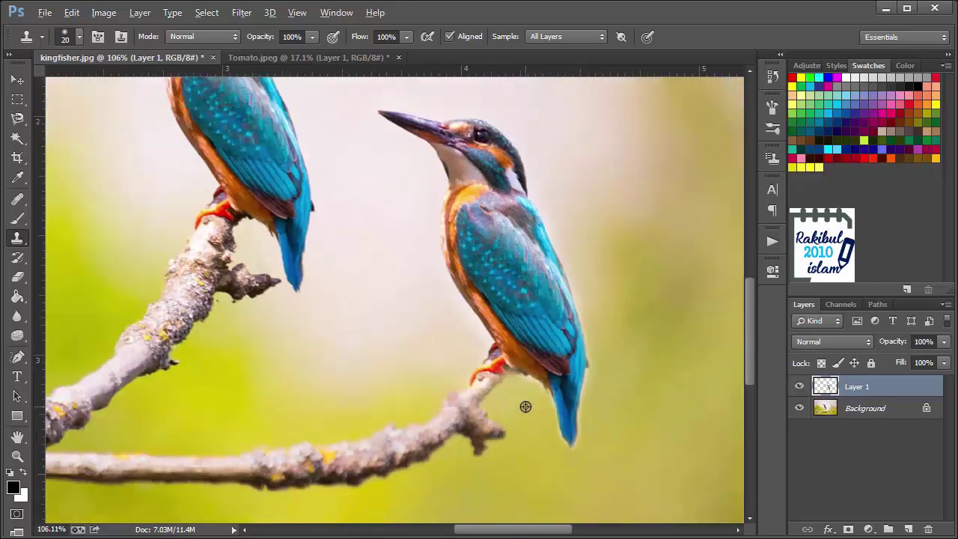
scroll(528, 407, down, 2)
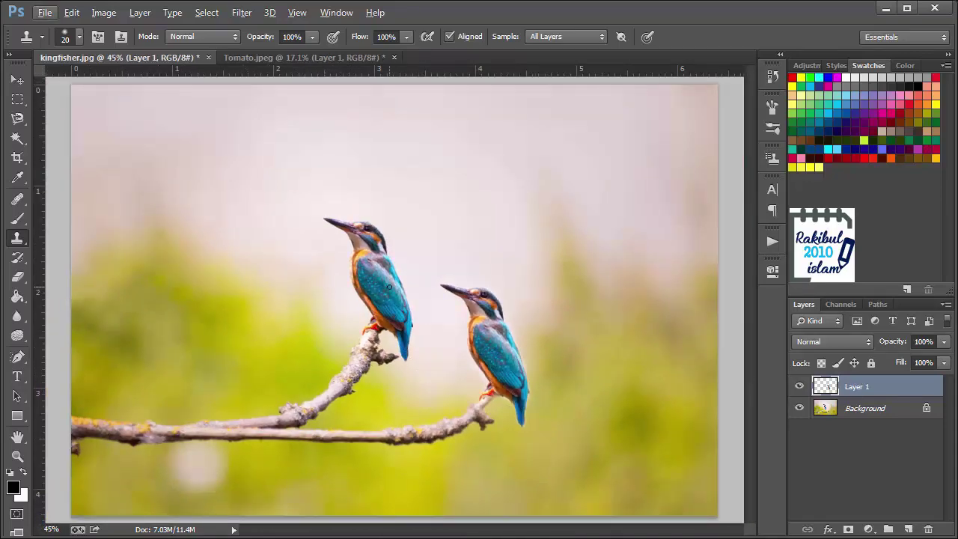
click(797, 387)
click(798, 388)
- Switch to the Pattern Stamp tool, look over its available patterns, and add a new blank layer above Layer 1
right_click(18, 238)
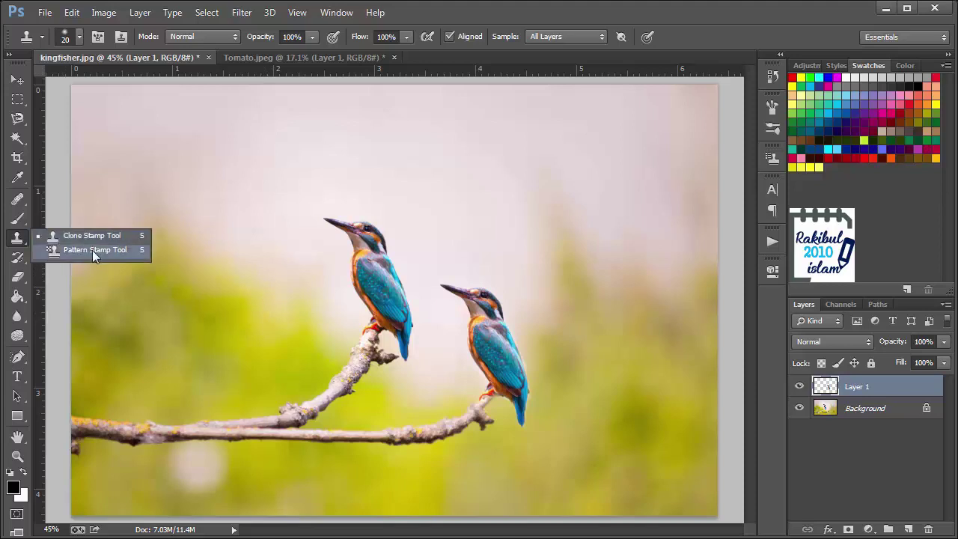
click(132, 257)
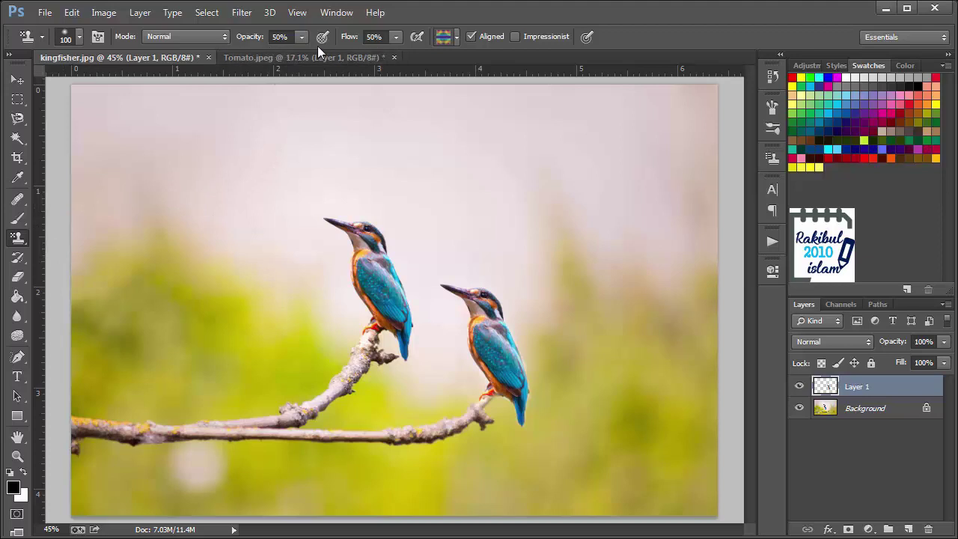
click(455, 37)
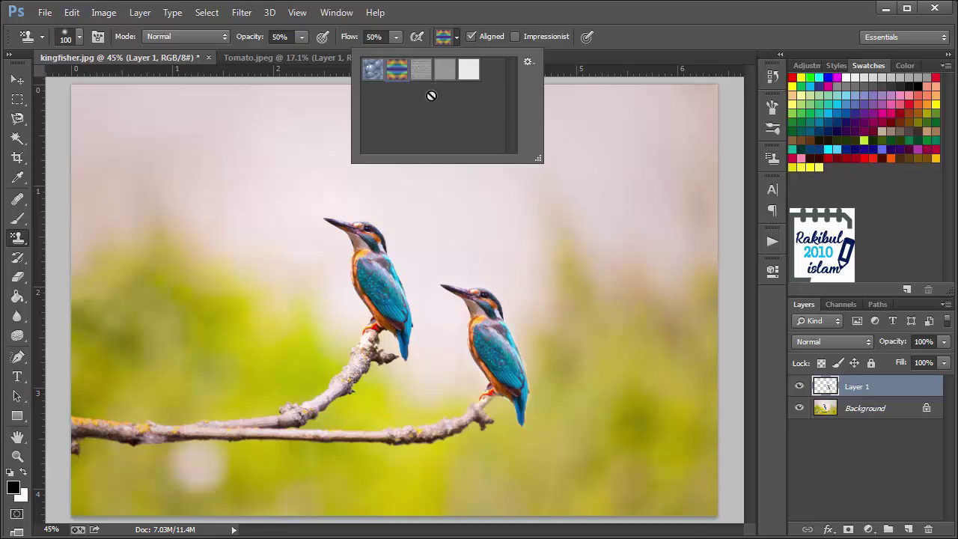
click(459, 7)
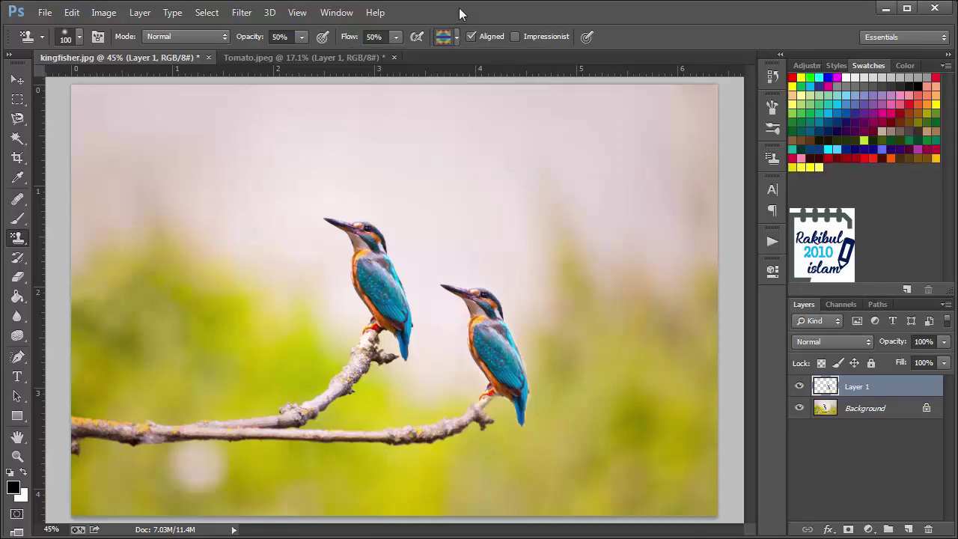
click(907, 529)
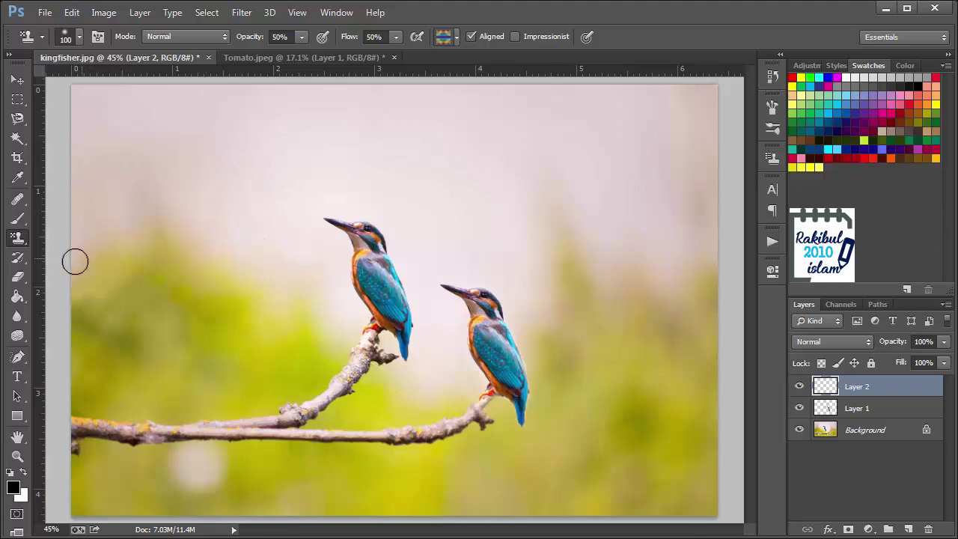
- Paint the multicoloured striped pattern over the pale sky around both birds on Layer 2, enlarging the brush to 200
mouse_move(62, 278)
mouse_down()
mouse_move(135, 211)
mouse_move(172, 209)
mouse_move(193, 235)
mouse_move(175, 204)
mouse_move(205, 241)
mouse_move(153, 212)
mouse_move(213, 248)
mouse_move(194, 214)
mouse_move(248, 268)
mouse_move(242, 241)
mouse_move(276, 284)
mouse_move(277, 251)
mouse_move(326, 310)
mouse_move(351, 320)
mouse_move(338, 307)
mouse_move(332, 250)
mouse_move(305, 232)
mouse_move(303, 214)
mouse_move(321, 201)
mouse_move(373, 201)
mouse_move(403, 238)
mouse_move(431, 320)
mouse_move(420, 381)
mouse_move(462, 380)
mouse_move(447, 319)
mouse_move(422, 287)
mouse_move(428, 269)
mouse_move(485, 272)
mouse_move(515, 295)
mouse_move(525, 321)
mouse_move(521, 248)
mouse_move(524, 269)
mouse_move(538, 275)
mouse_move(545, 199)
mouse_move(584, 242)
mouse_move(634, 242)
mouse_move(652, 263)
mouse_move(662, 253)
mouse_move(677, 264)
mouse_move(676, 209)
mouse_move(683, 246)
mouse_move(709, 227)
mouse_move(708, 261)
mouse_move(711, 95)
mouse_move(707, 224)
mouse_move(714, 169)
mouse_move(702, 188)
mouse_move(693, 80)
mouse_move(646, 132)
mouse_move(675, 188)
mouse_move(620, 225)
mouse_move(588, 207)
mouse_move(515, 217)
mouse_move(487, 246)
mouse_move(330, 184)
mouse_move(284, 228)
mouse_move(265, 205)
mouse_move(291, 193)
mouse_move(154, 179)
mouse_move(164, 177)
mouse_move(73, 228)
mouse_move(150, 173)
mouse_move(134, 177)
mouse_move(347, 142)
mouse_move(210, 194)
mouse_move(344, 163)
mouse_move(454, 193)
mouse_move(429, 167)
mouse_move(647, 185)
mouse_move(310, 134)
mouse_move(621, 113)
mouse_move(528, 103)
mouse_move(67, 115)
mouse_move(90, 157)
mouse_up()
key(bracketright)
key(bracketright)
key(bracketright)
key(bracketright)
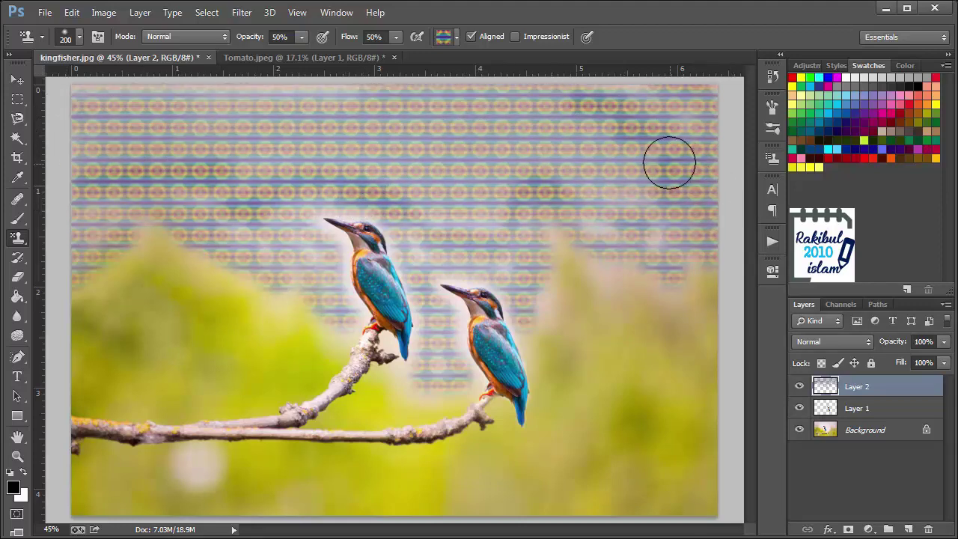
- Switch to the Move tool and compare the image with the Layer 2 pattern hidden and shown
click(17, 80)
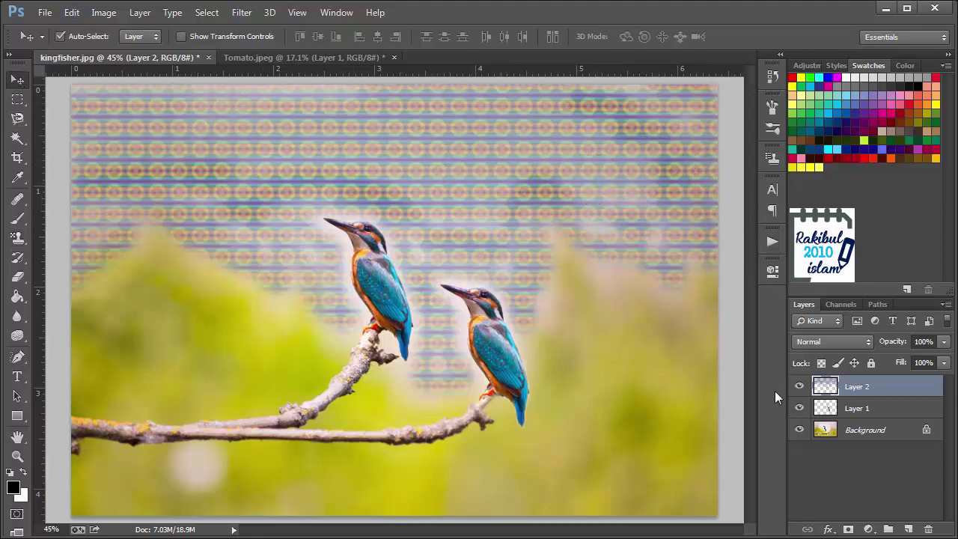
click(800, 388)
click(800, 387)
click(800, 388)
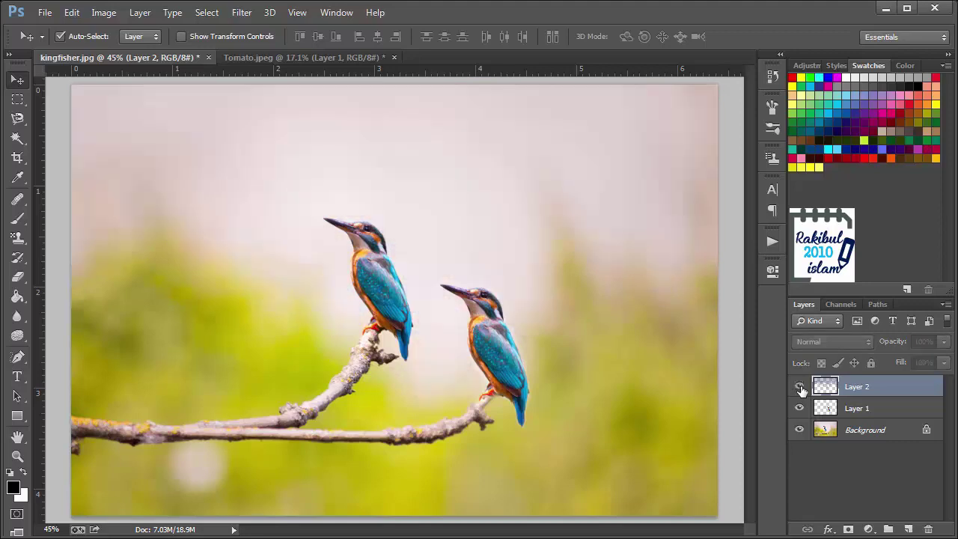
click(800, 387)
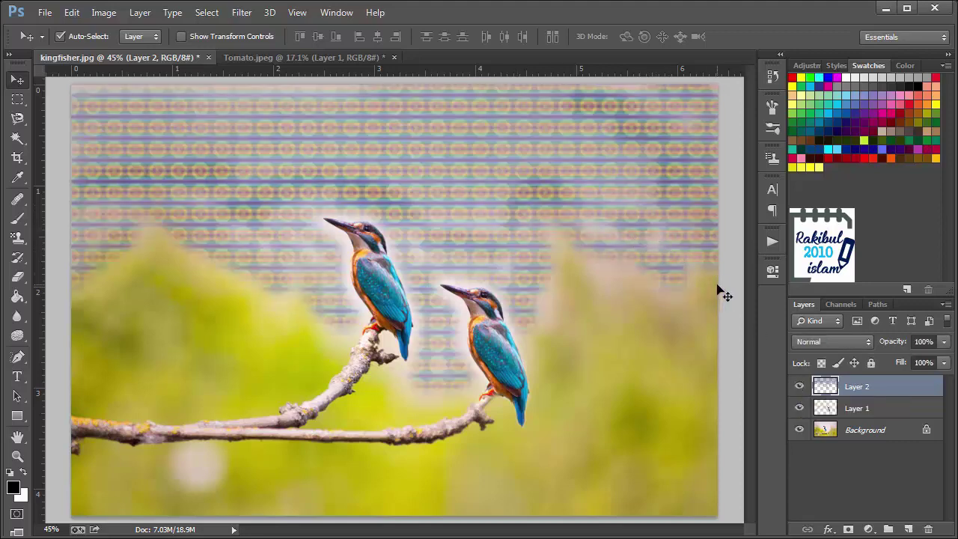
- Set Layer 2's opacity to 13% and its fill to 52% to fade the painted pattern
click(944, 342)
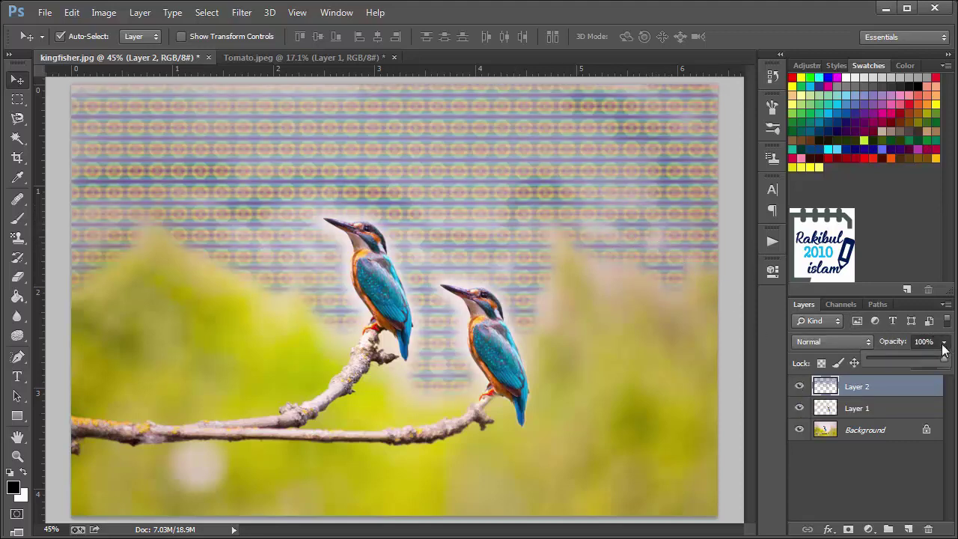
drag(943, 360, 875, 361)
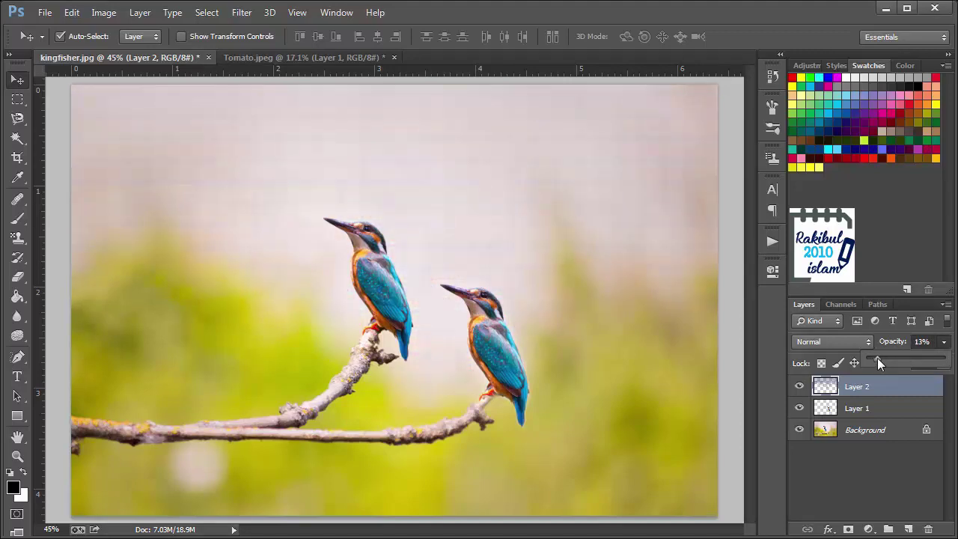
click(890, 461)
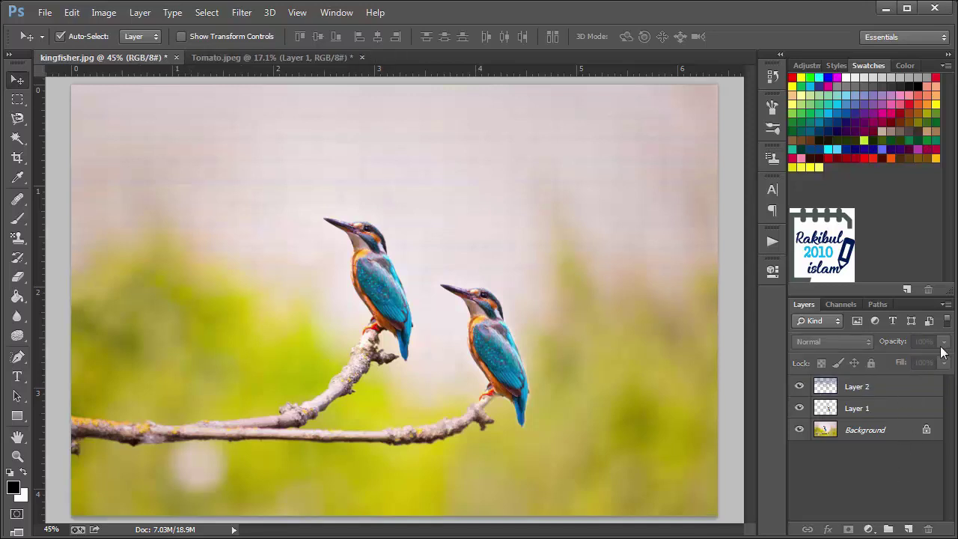
click(838, 386)
drag(944, 373, 944, 383)
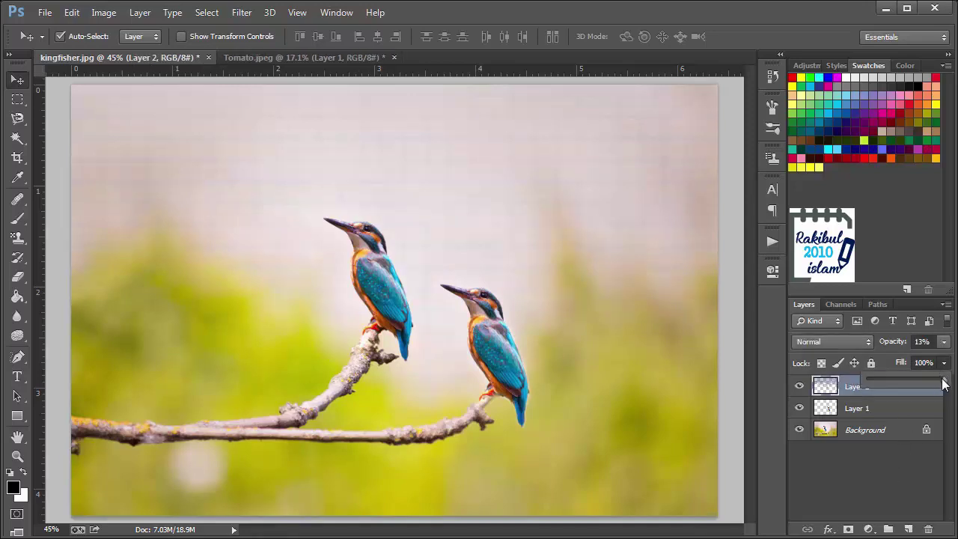
click(897, 464)
click(873, 388)
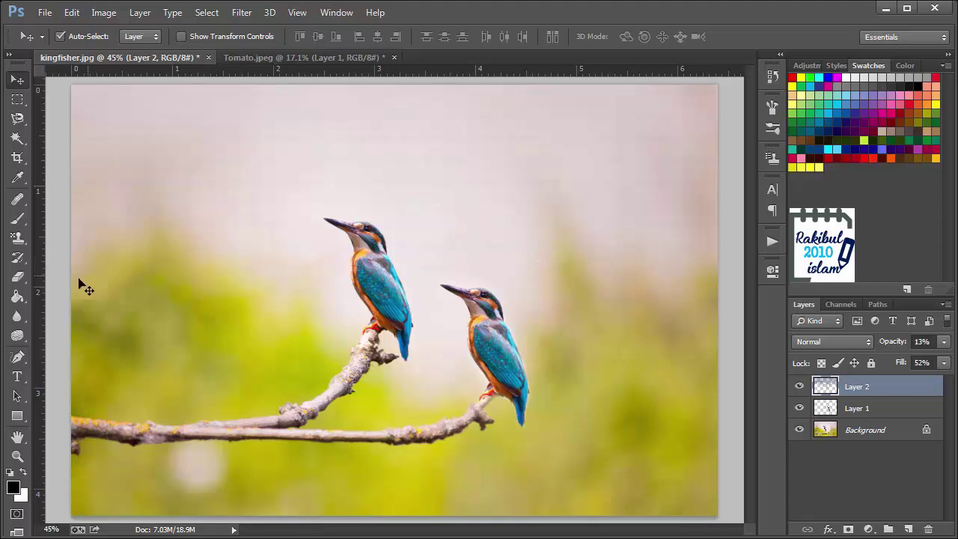
- Return to the Clone Stamp tool and review its brush size, hardness and preset options
click(18, 237)
click(75, 234)
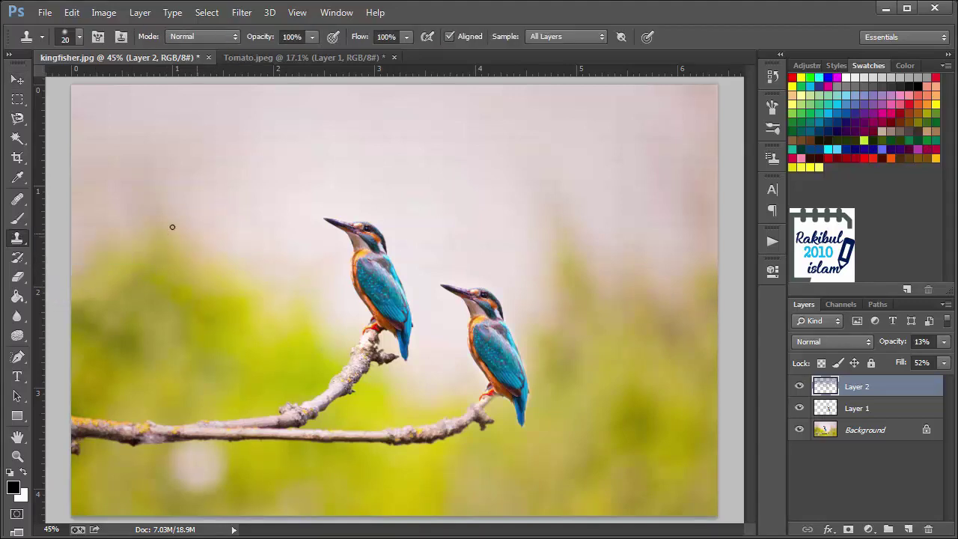
click(79, 38)
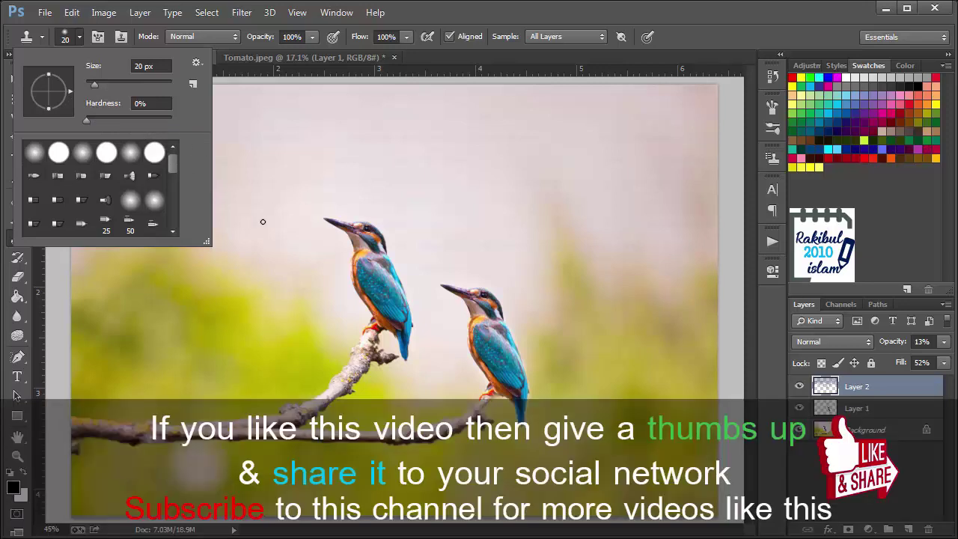
click(419, 12)
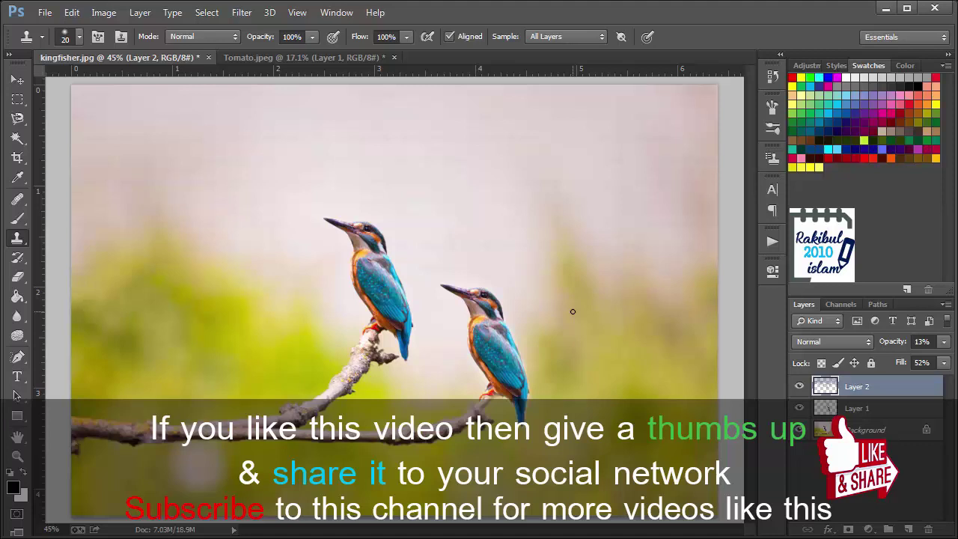